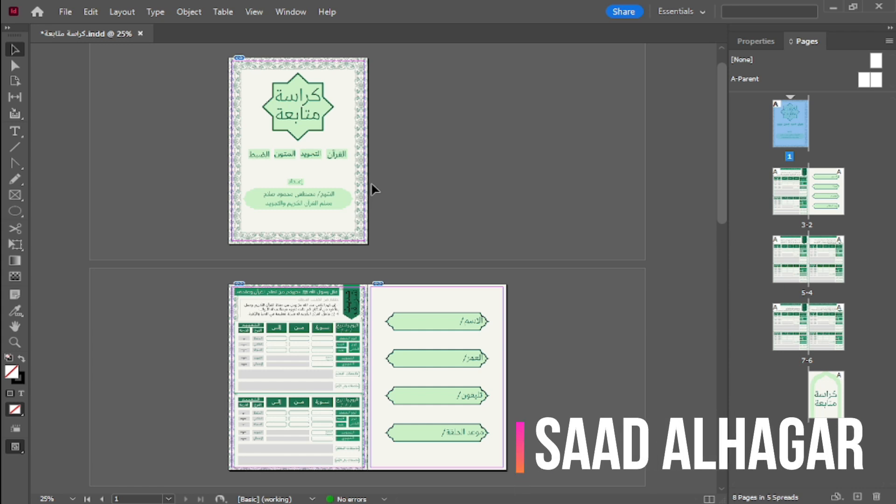
Undock the Pages panel and float it beside the Properties panel.
scroll(373, 189, "up", 1)
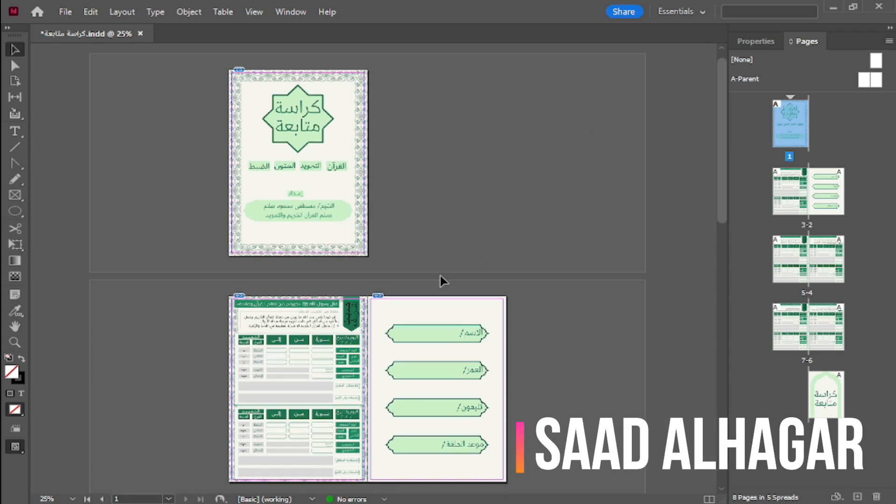
mouse_move(401, 377)
left_mouse_down()
mouse_move(398, 328)
mouse_move(402, 383)
left_mouse_up()
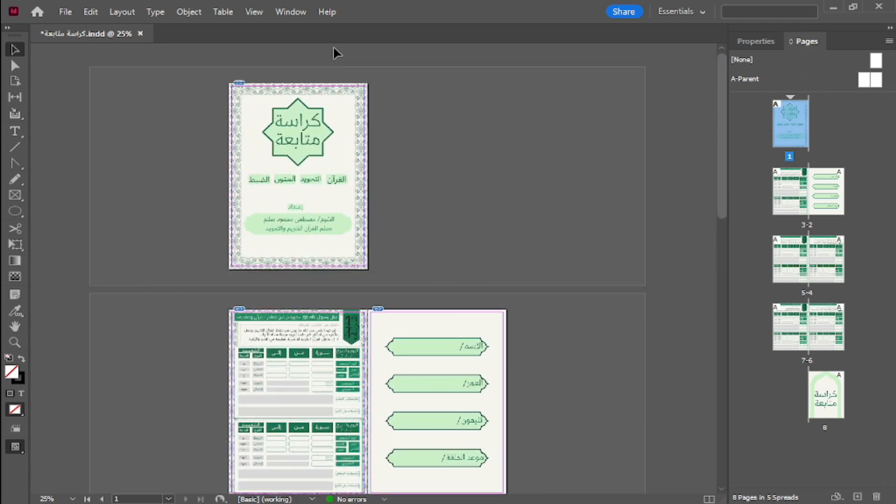
left_click(290, 12)
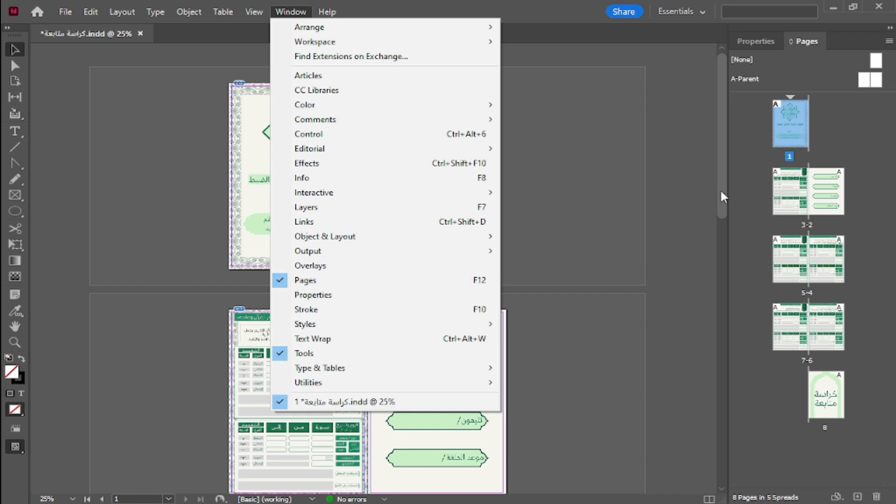
left_click(636, 193)
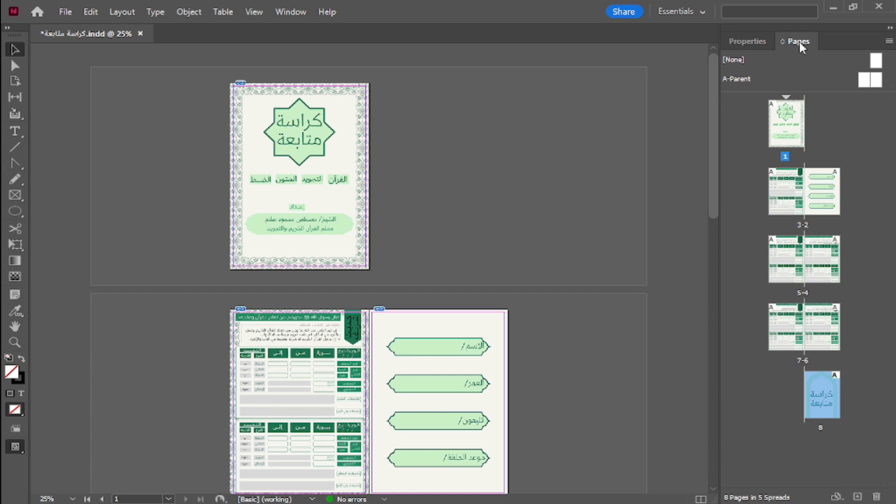
left_click_drag(799, 42, 569, 37)
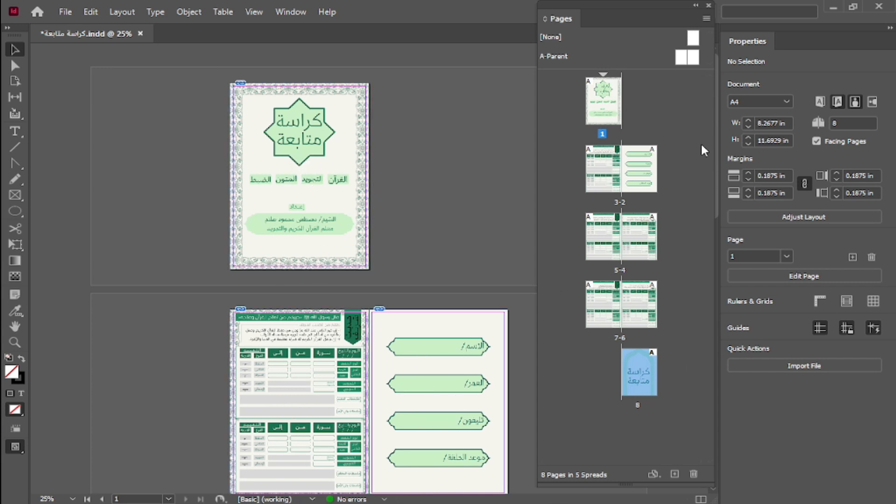
Examine how the single pages and facing spreads are arranged by selecting the cover, the back page and the inner pages.
left_click(613, 104)
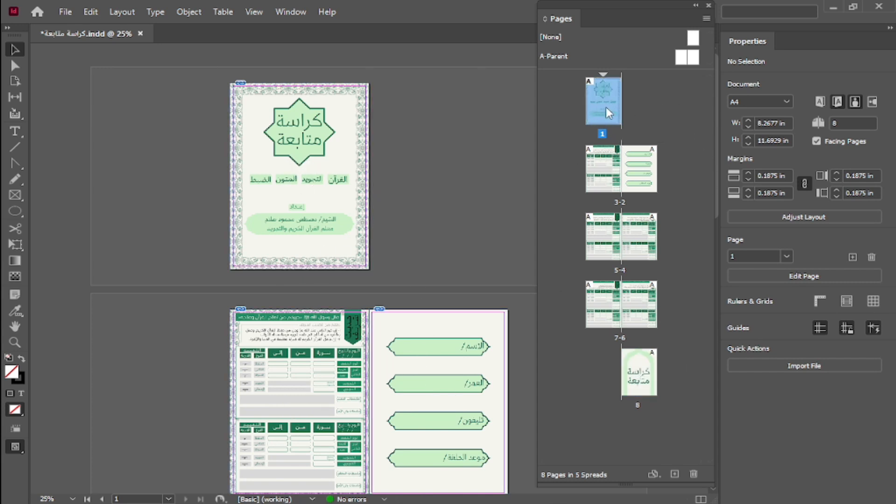
left_click(640, 384)
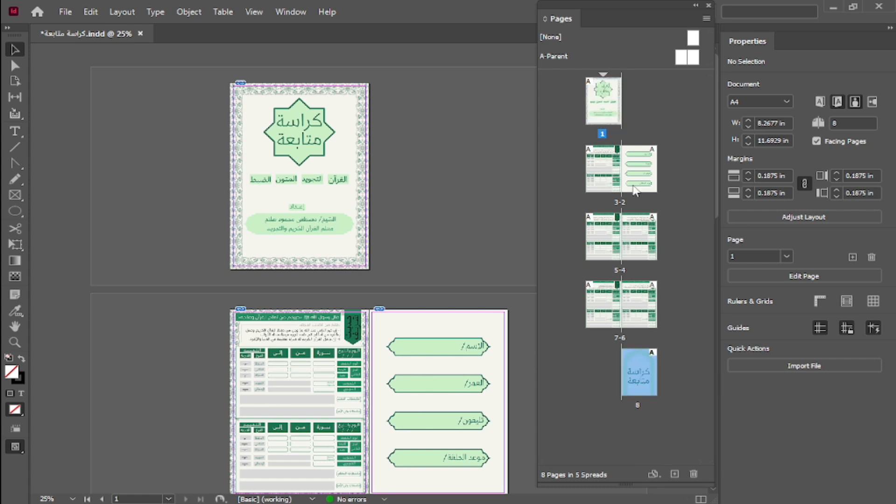
left_click(638, 182)
left_click(603, 180)
left_click(645, 239)
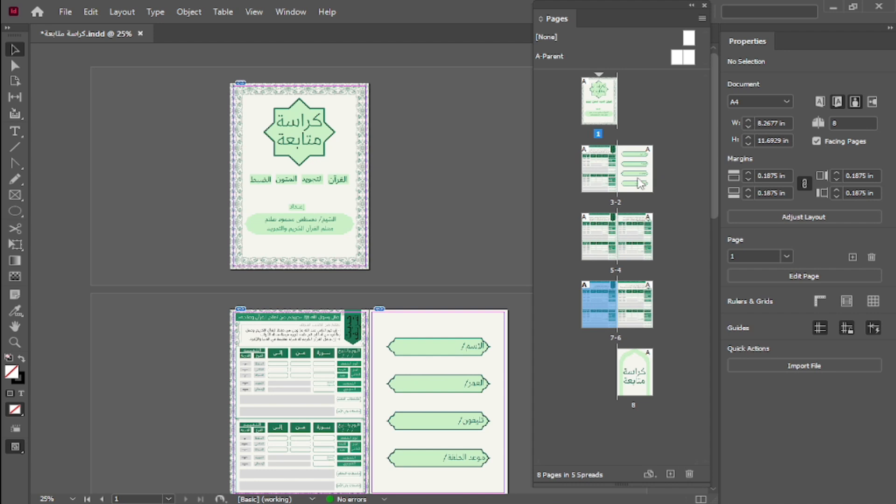
left_click(640, 179)
left_click(600, 172)
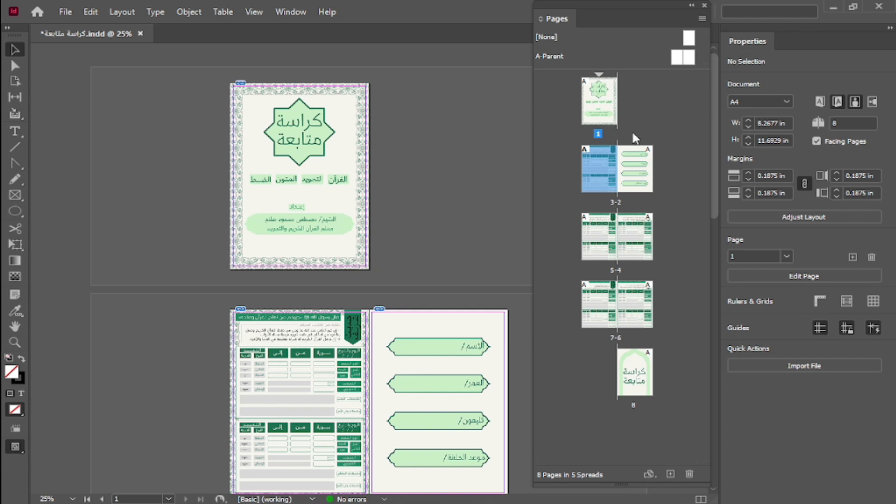
Turn off Facing Pages, turn it back on and look through the document's spreads.
left_click(817, 141)
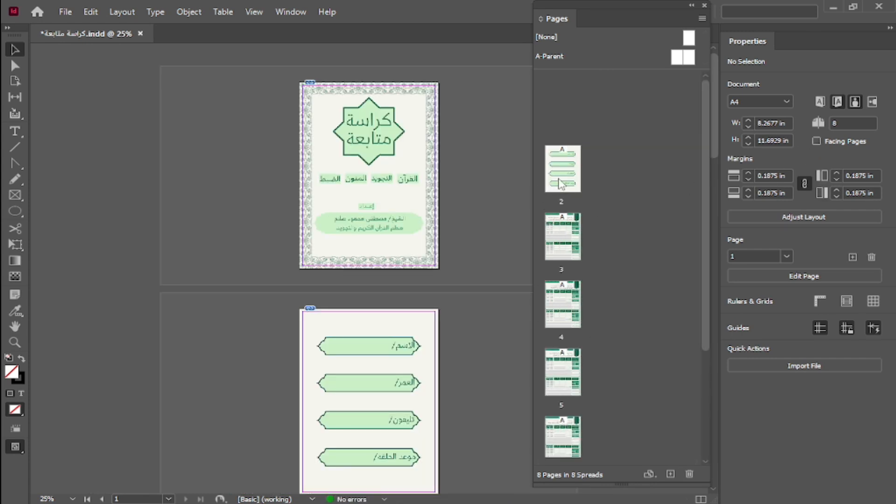
left_click(816, 141)
scroll(356, 273, "down", 8)
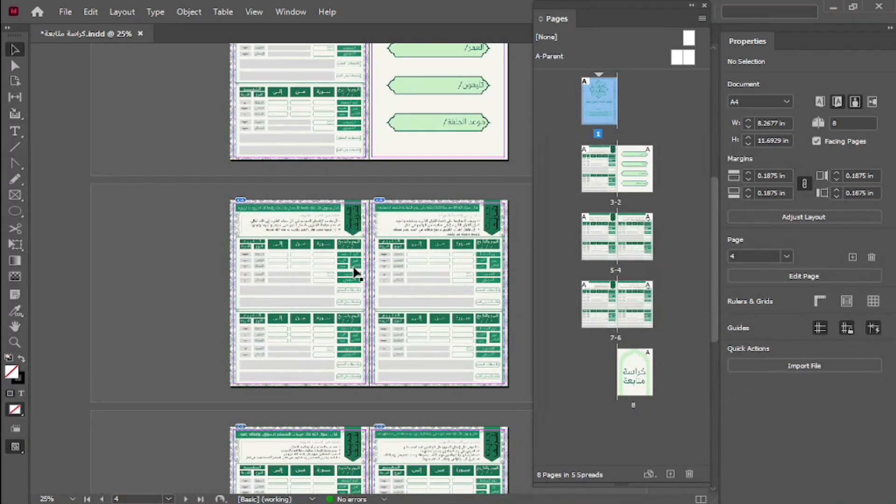
scroll(356, 273, "up", 8)
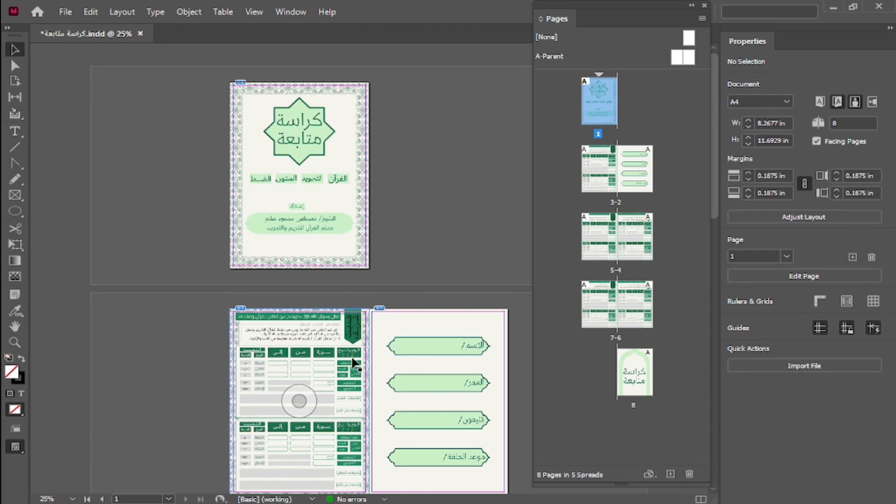
scroll(377, 392, "down", 4)
scroll(405, 353, "down", 10)
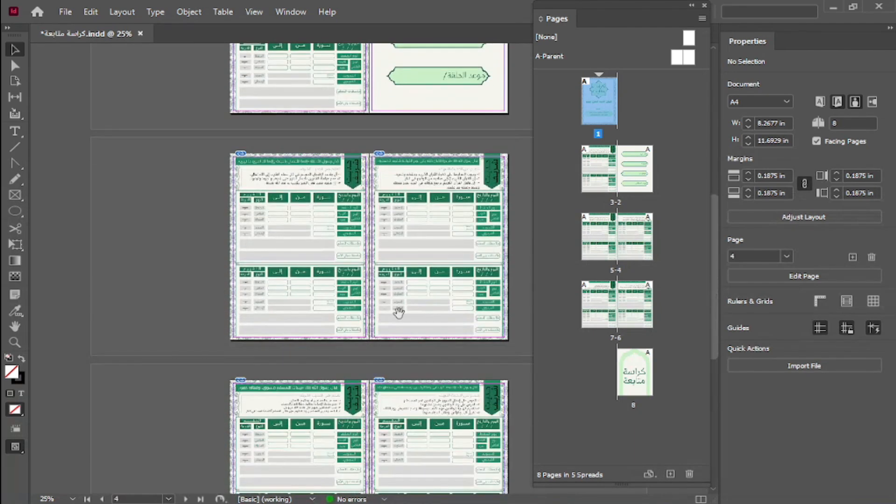
scroll(401, 156, "up", 10)
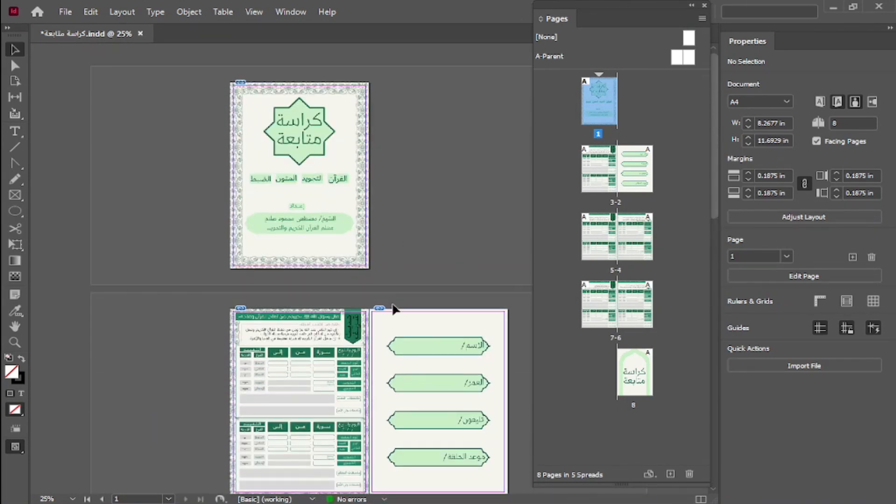
Go to page 6 and examine its table layout at 75% zoom.
left_click(640, 307)
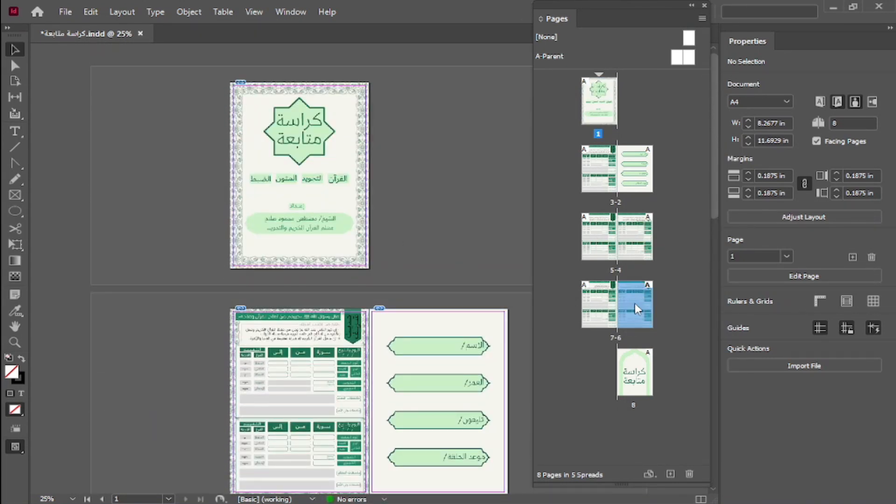
double_click(635, 300)
left_click(438, 176)
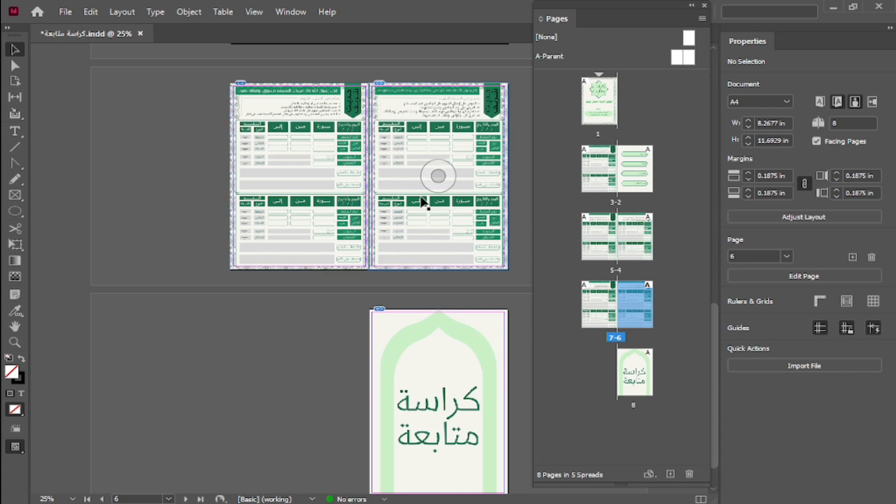
key("ctrl+equal")
key("ctrl+equal")
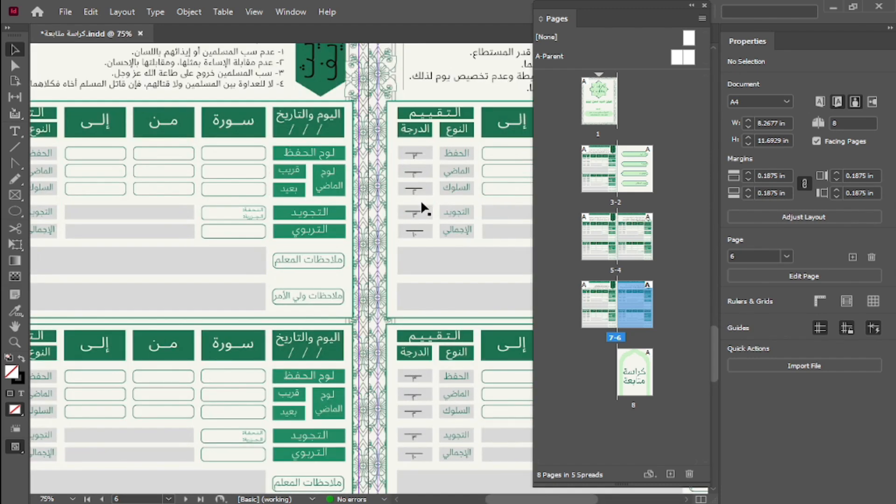
left_click_drag(425, 193, 209, 234)
left_click_drag(255, 251, 236, 215)
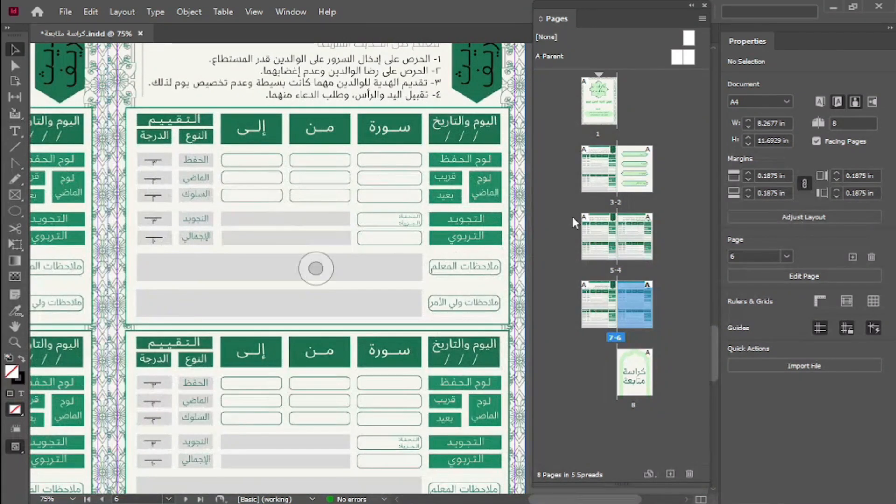
Go to page 2 and page 8 to examine their contents.
double_click(641, 173)
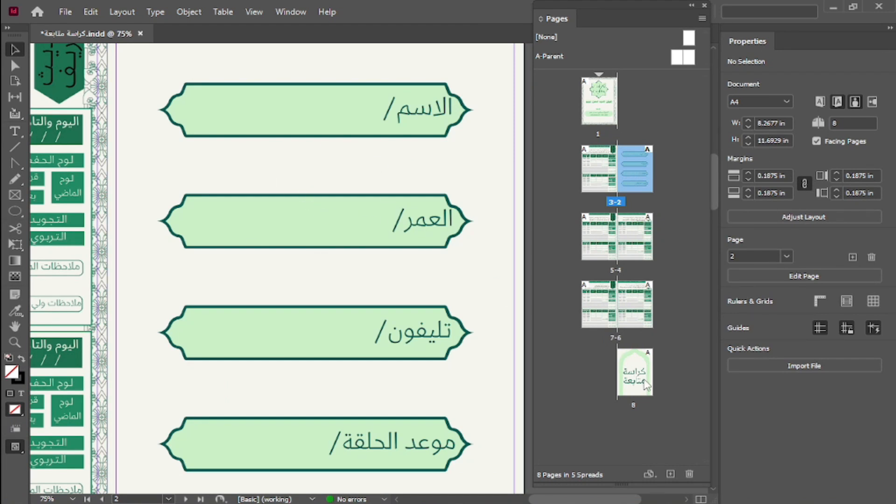
left_click(635, 381)
double_click(635, 378)
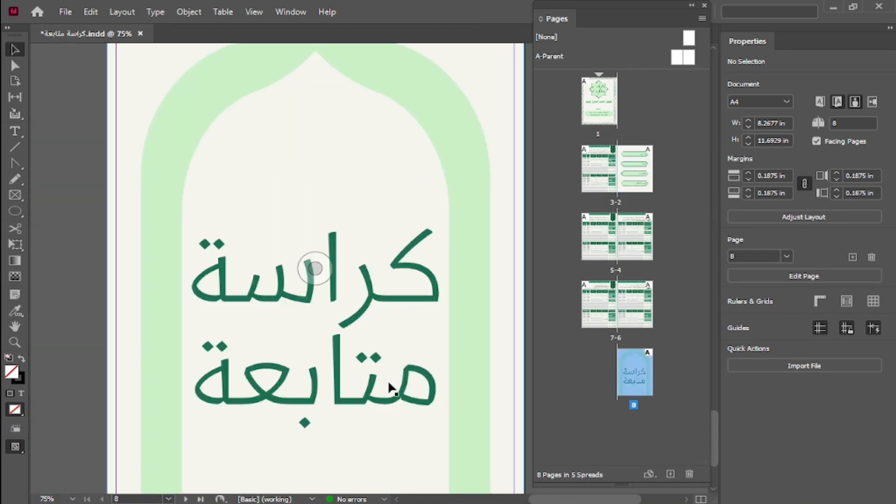
scroll(410, 360, "down", 2)
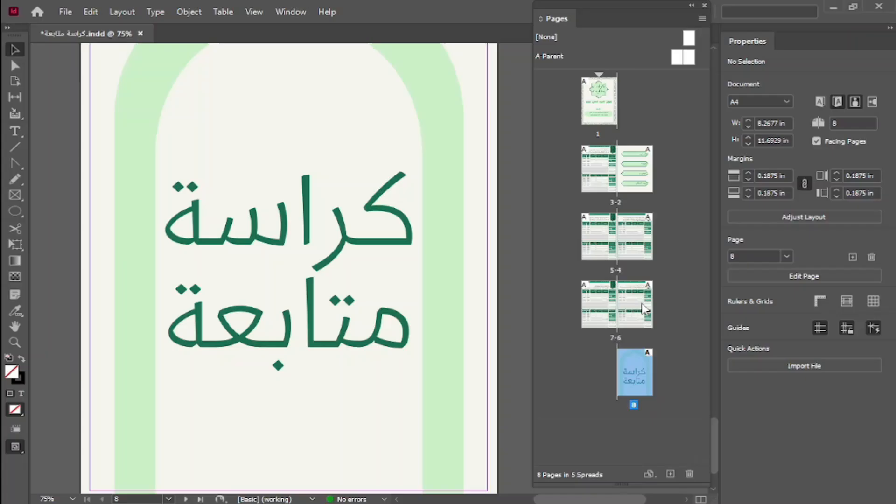
Select pages 6, 7 and 8 one at a time among the page thumbnails.
left_click(643, 308)
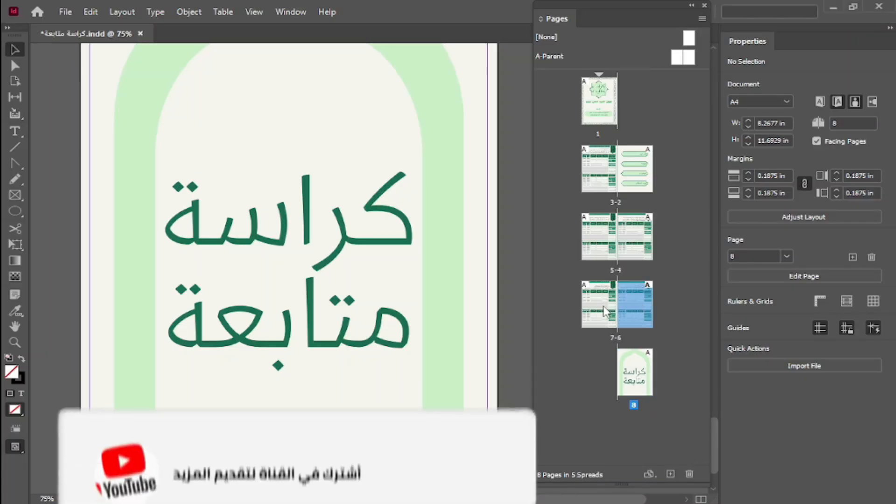
left_click(601, 309)
left_click(643, 310)
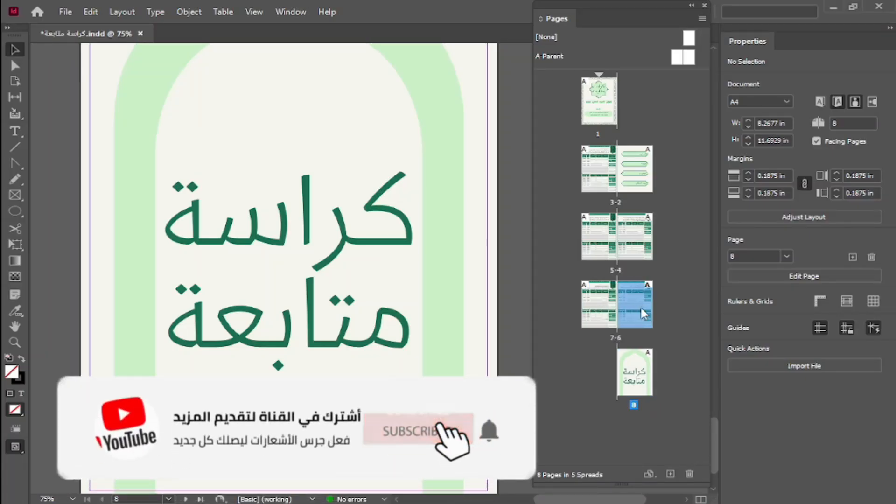
left_click(603, 310)
left_click(634, 373)
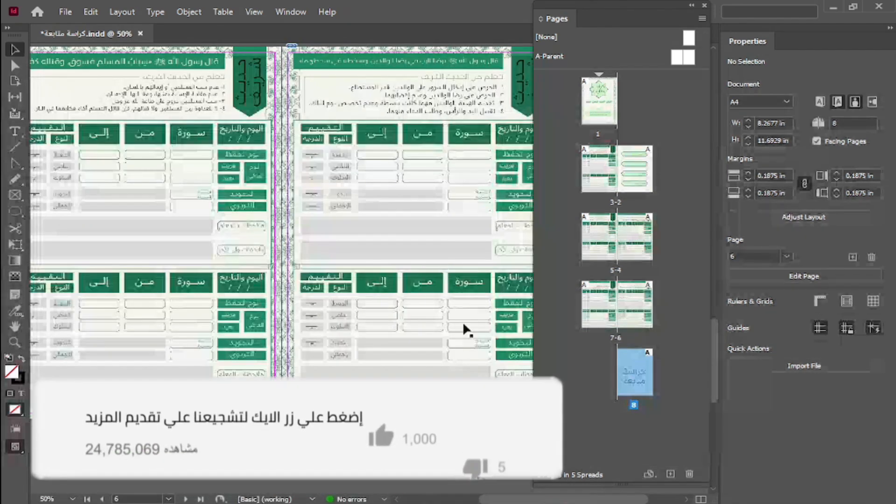
Delete page 6 and undo the deletion.
left_click(391, 172)
double_click(637, 305)
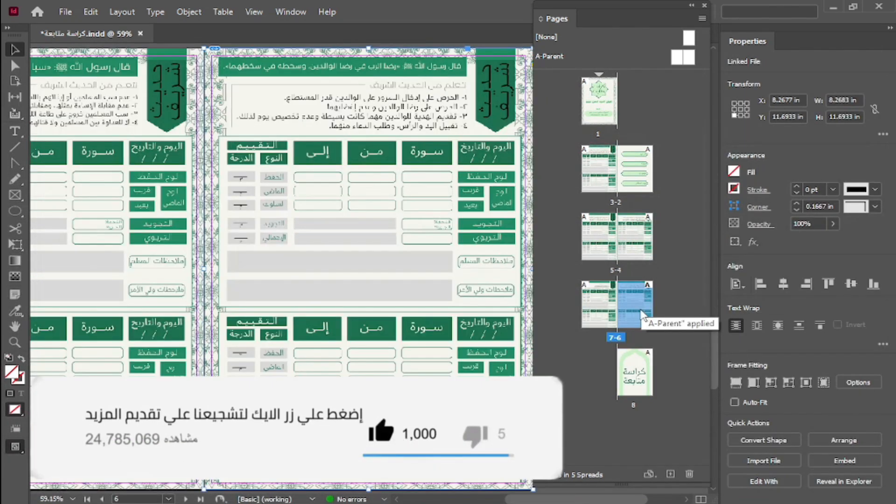
left_click(692, 475)
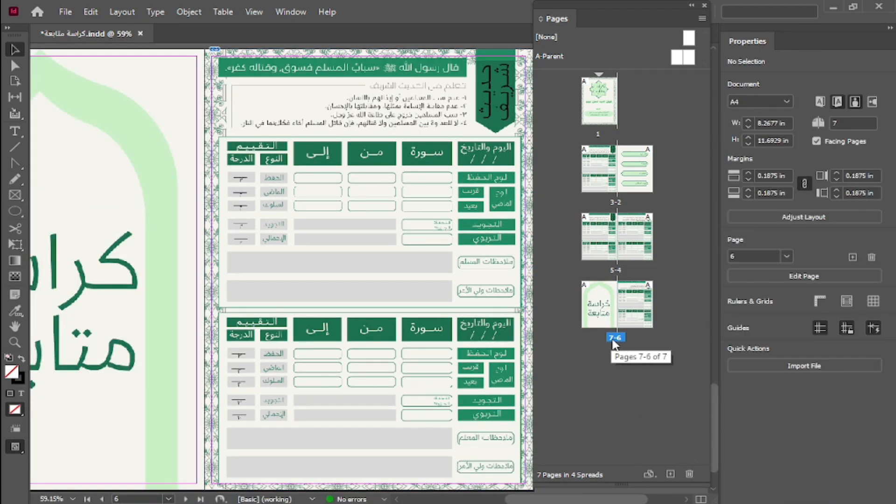
key("ctrl+z")
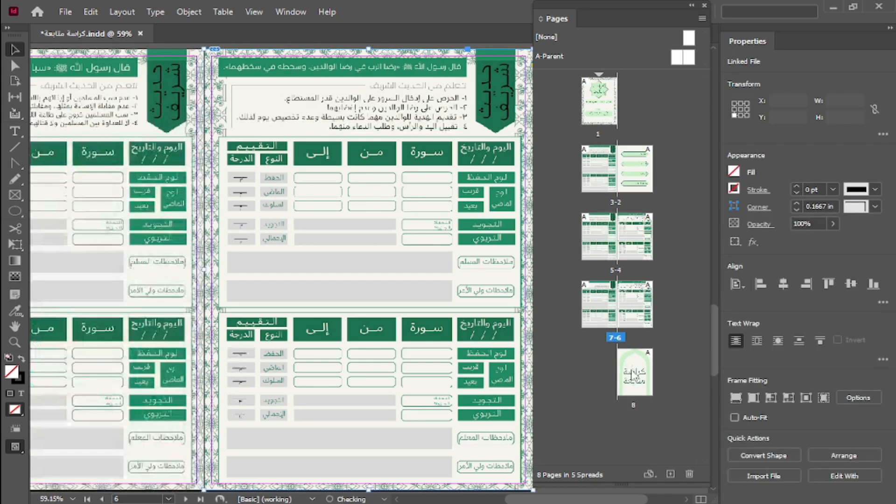
Select the non-adjacent pages 2, 5 and 8 together.
left_click(630, 372)
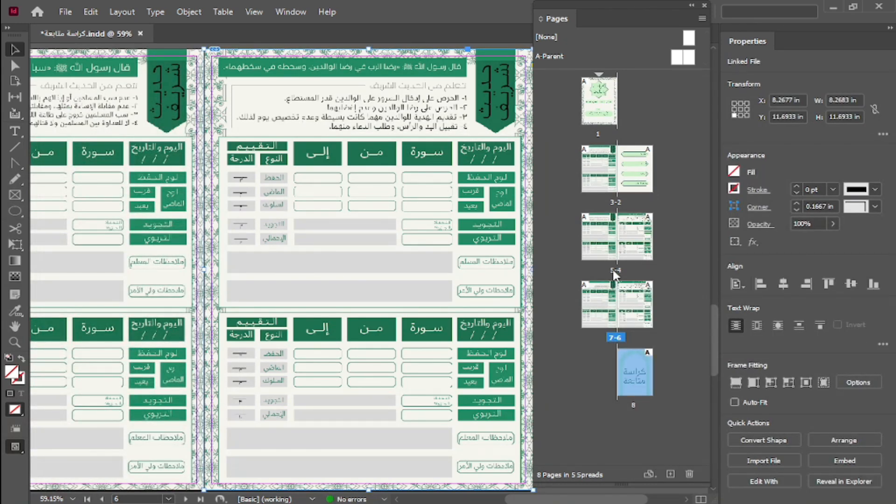
left_click(639, 189)
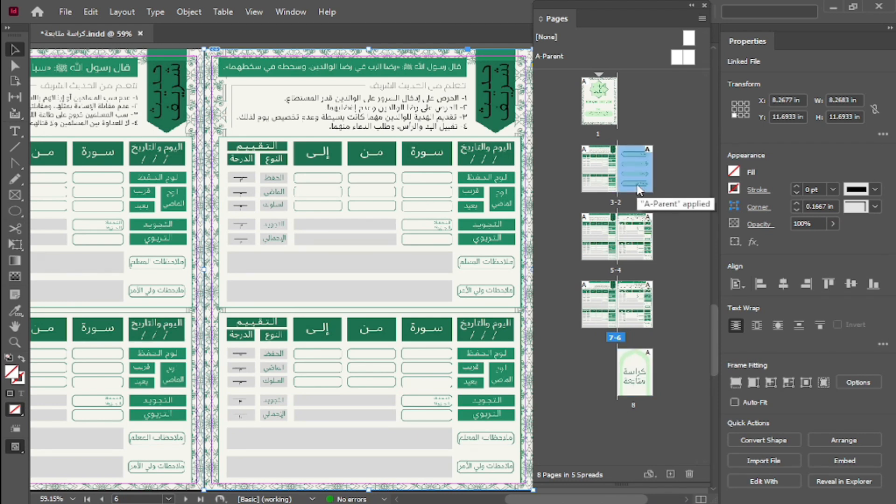
left_click(605, 247, "shift")
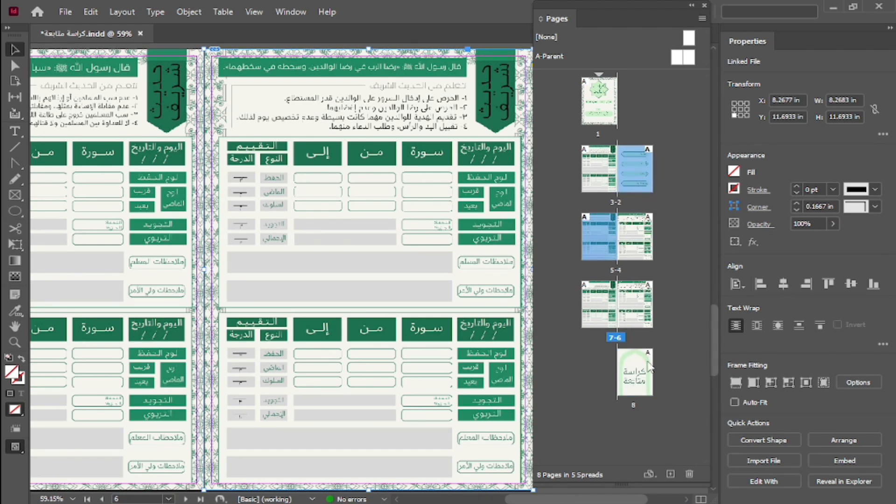
left_click(648, 373, "ctrl")
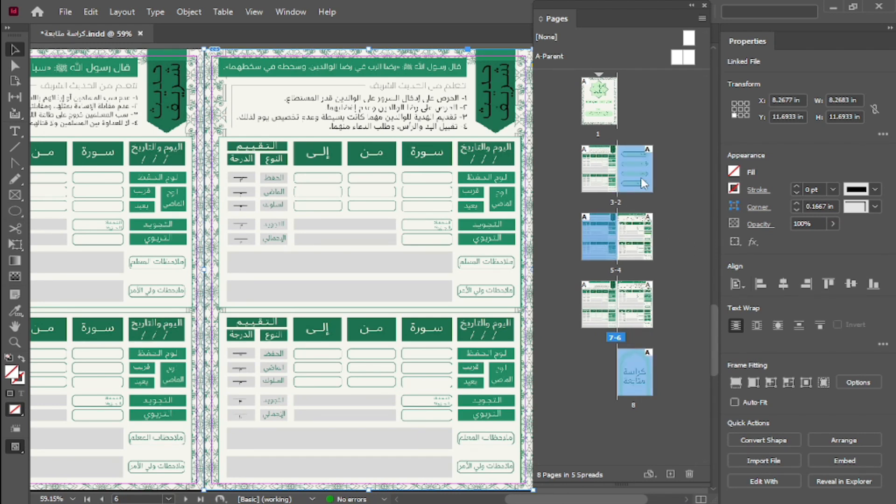
Reselect pages 2, 5 and 8 together, delete them and undo the deletion.
left_click(686, 161)
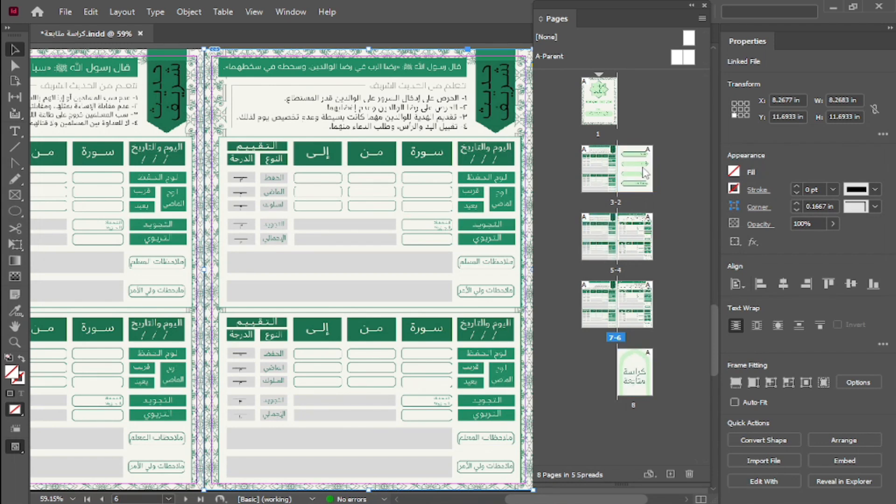
left_click(601, 252, "shift")
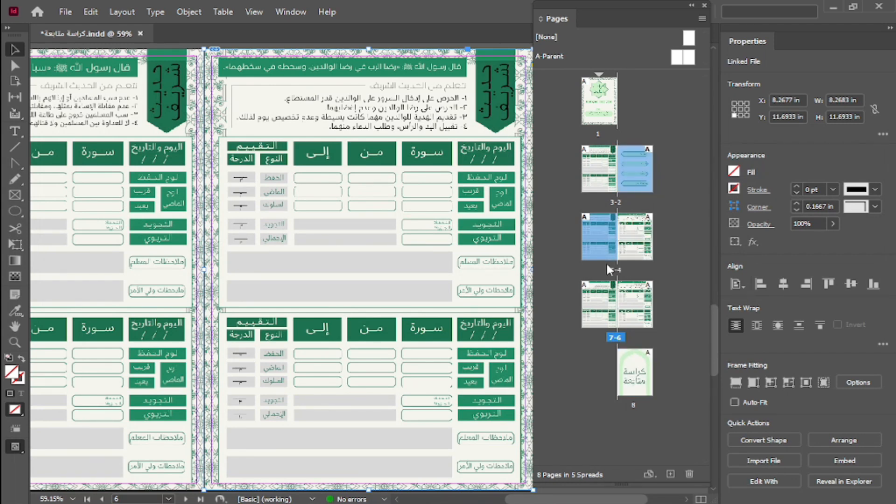
left_click(639, 377, "ctrl")
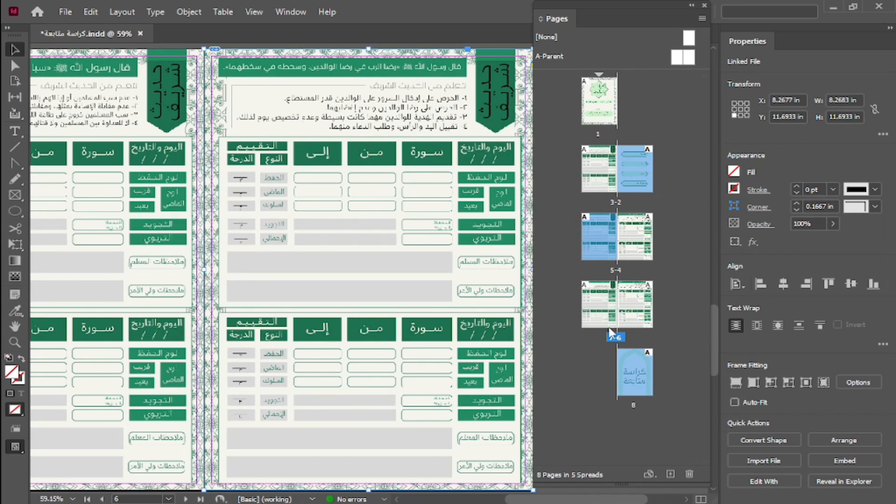
left_click(689, 474)
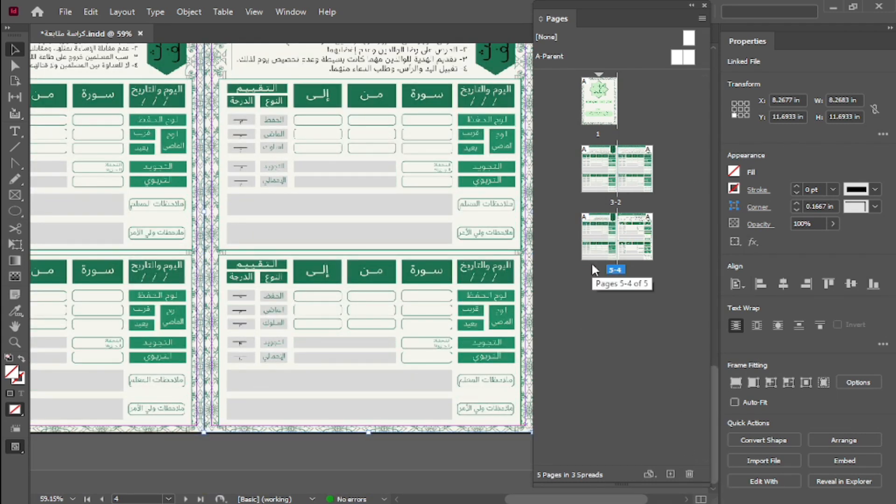
key("ctrl+z")
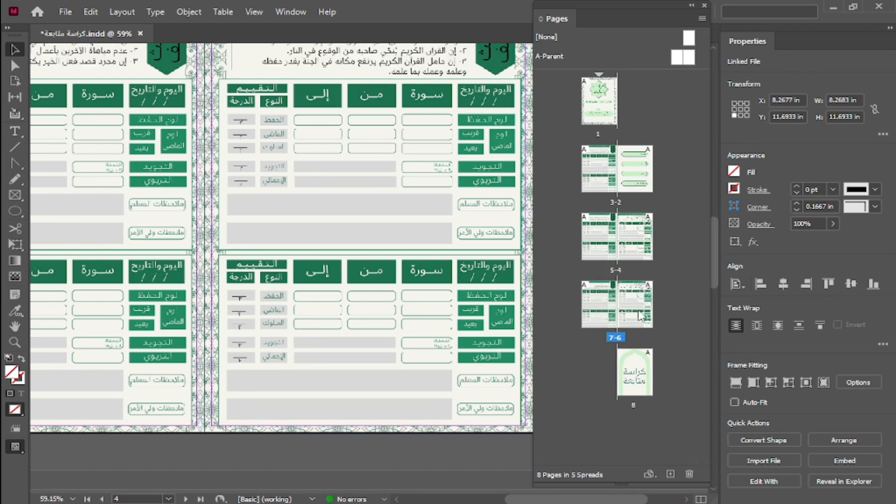
Select the consecutive pages 2 through 7 as a range, delete them together and undo the deletion.
left_click(633, 166)
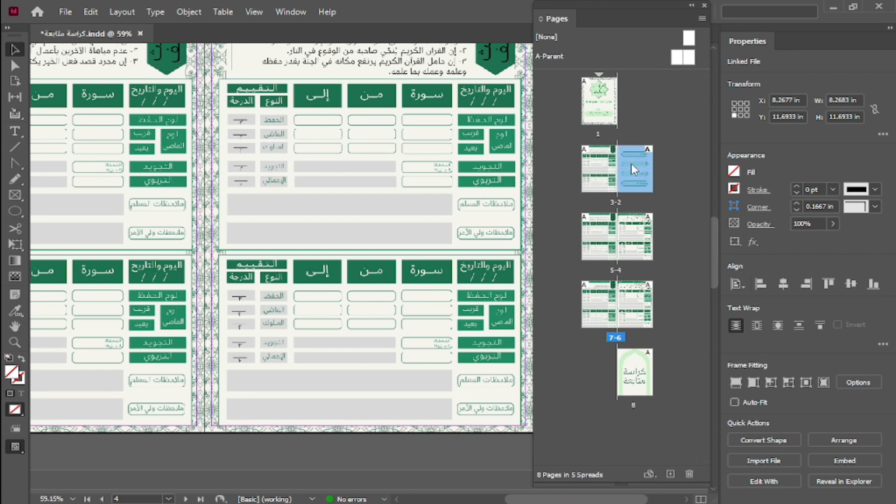
left_click(598, 322, "shift")
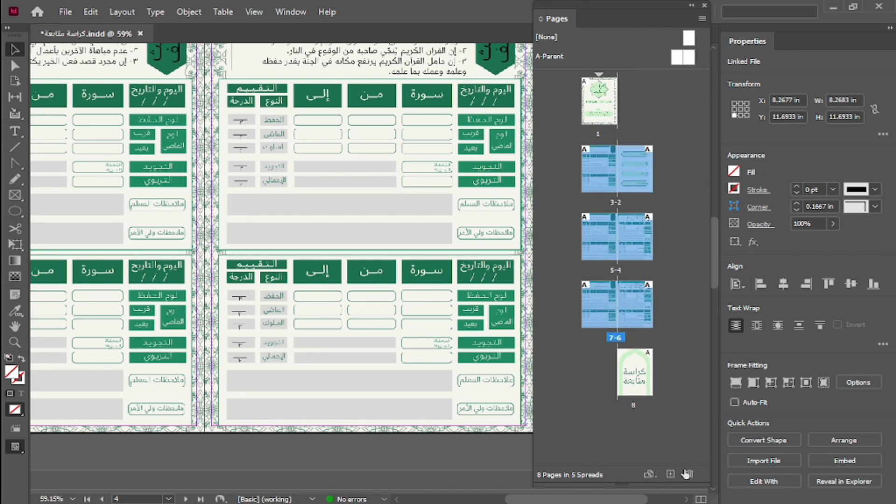
left_click(689, 475)
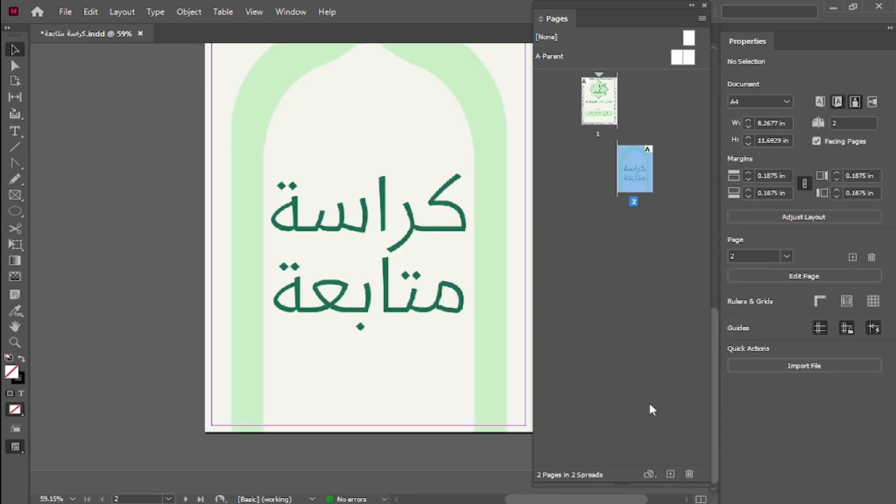
key("ctrl+z")
left_click(685, 273)
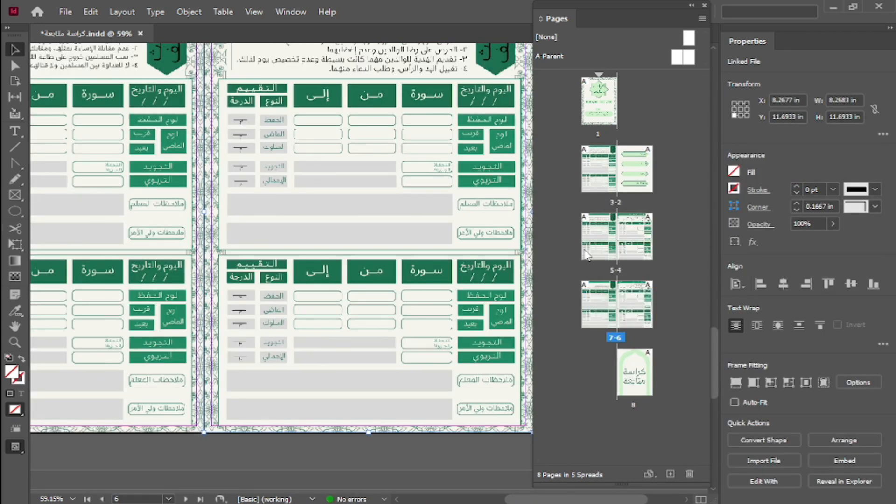
Add a blank page directly after page 2 and undo the addition.
left_click(638, 175)
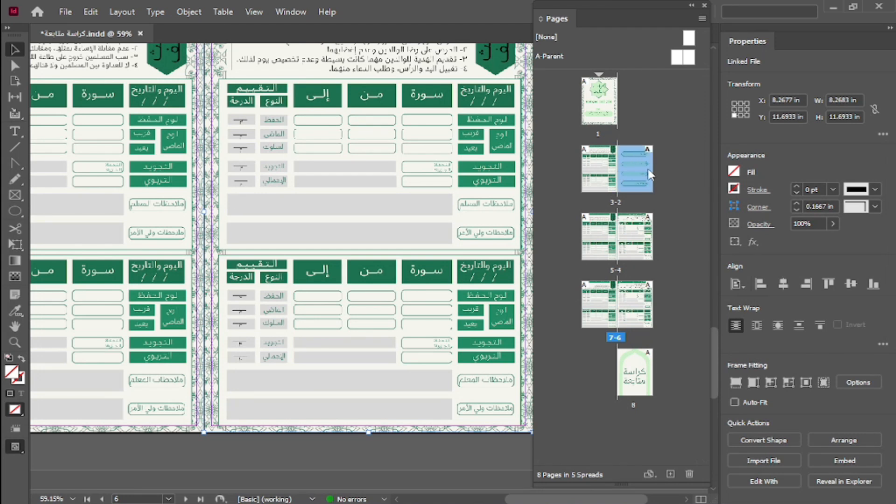
left_click(671, 475)
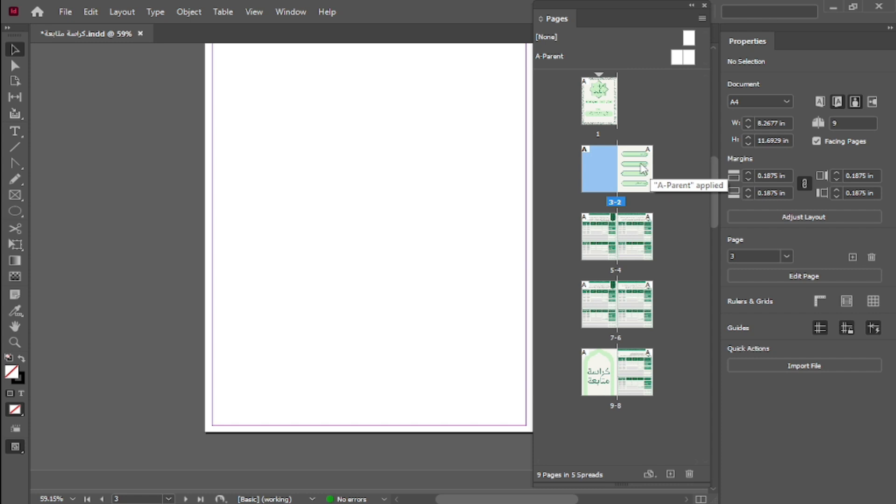
key("ctrl+z")
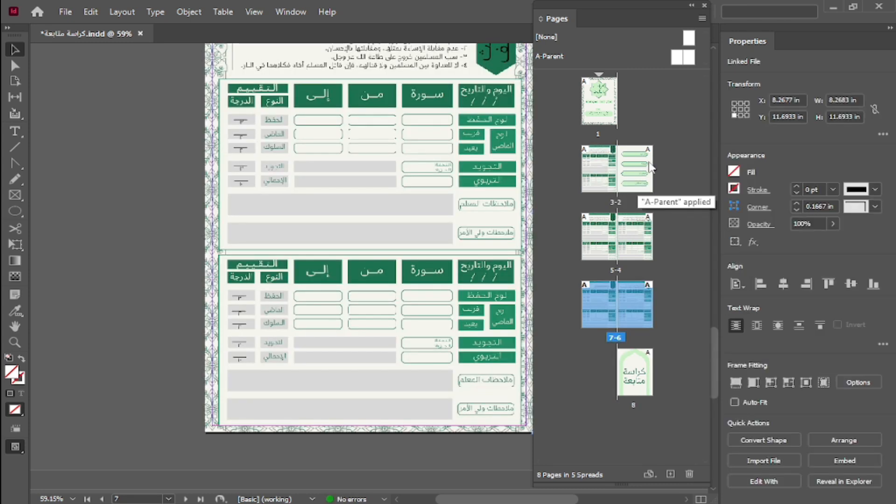
Add a blank page directly after page 1, check the spread, and delete the new page.
left_click(595, 108)
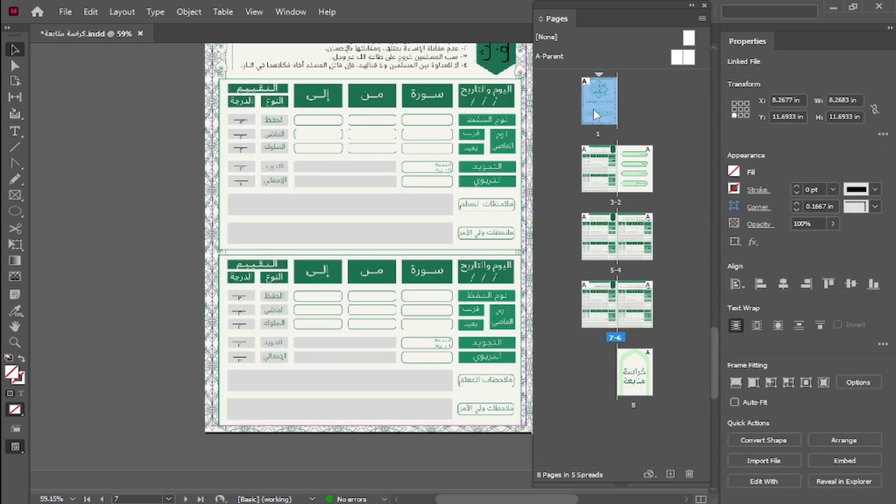
left_click(671, 474)
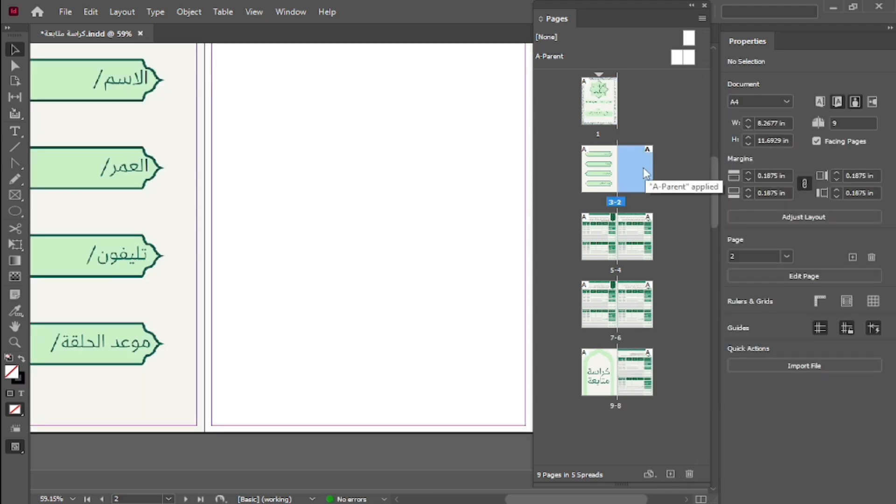
scroll(292, 234, "left", 4)
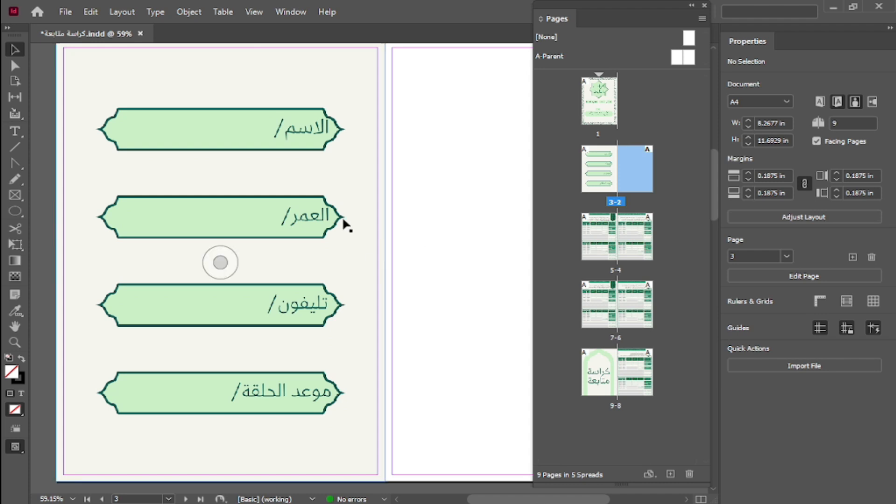
left_click(689, 474)
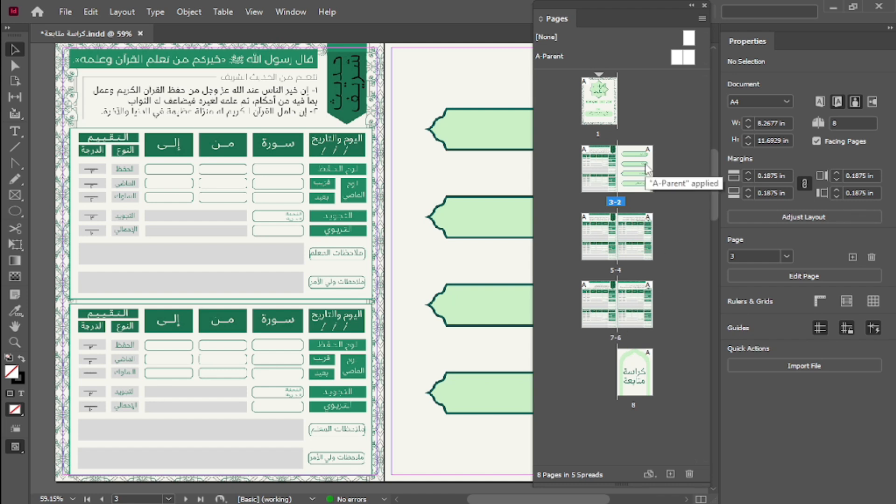
Add three blank pages in a row after page 3 and undo all three additions.
left_click(671, 474)
left_click(672, 474)
left_click(671, 474)
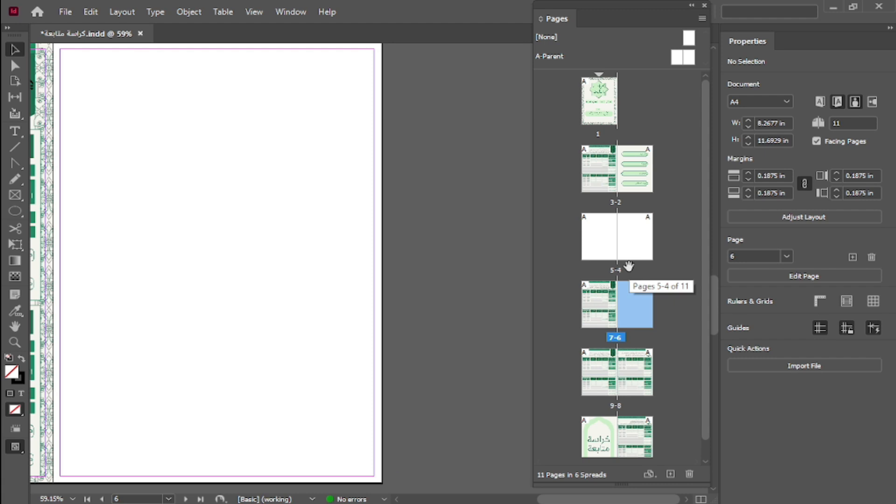
key("ctrl+z")
key("ctrl+z")
key("ctrl+z")
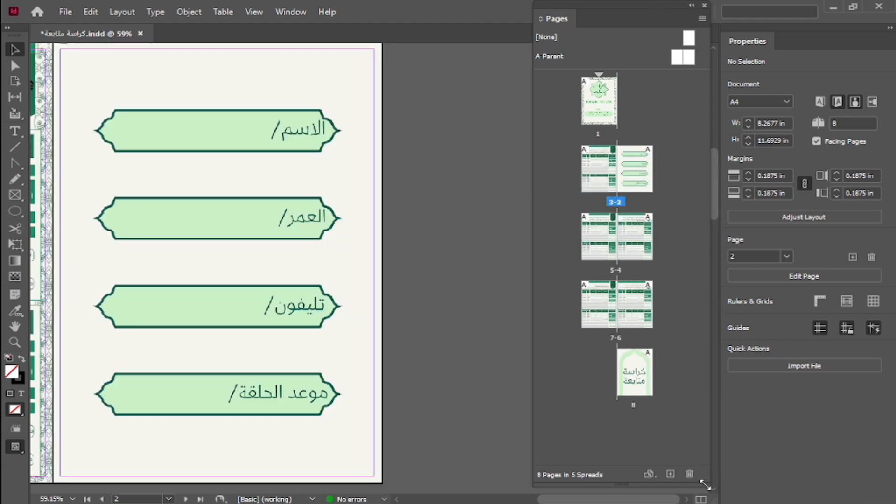
Shorten the Pages panel and insert 5 pages after page 5 based on A-Parent.
left_click_drag(705, 485, 704, 381)
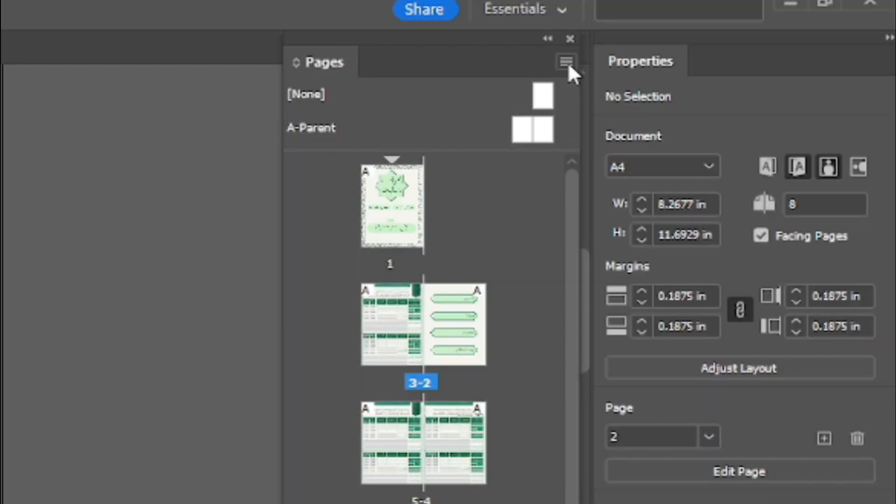
left_click(702, 18)
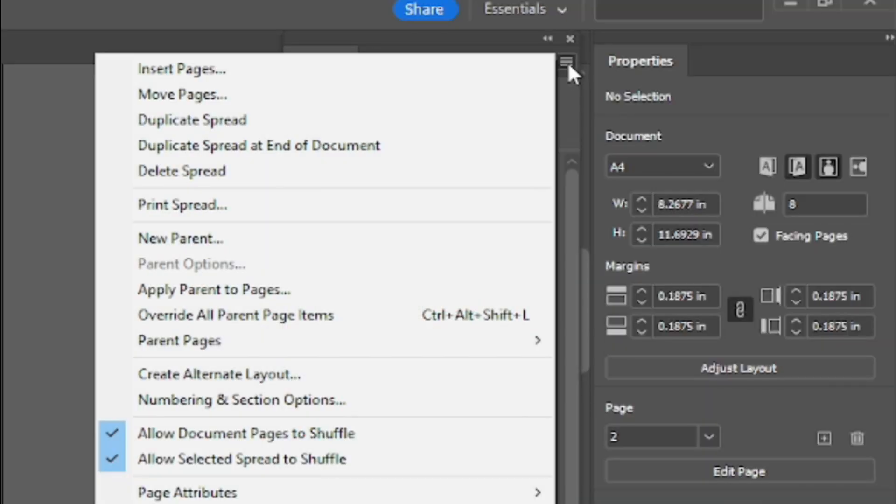
left_click(172, 71)
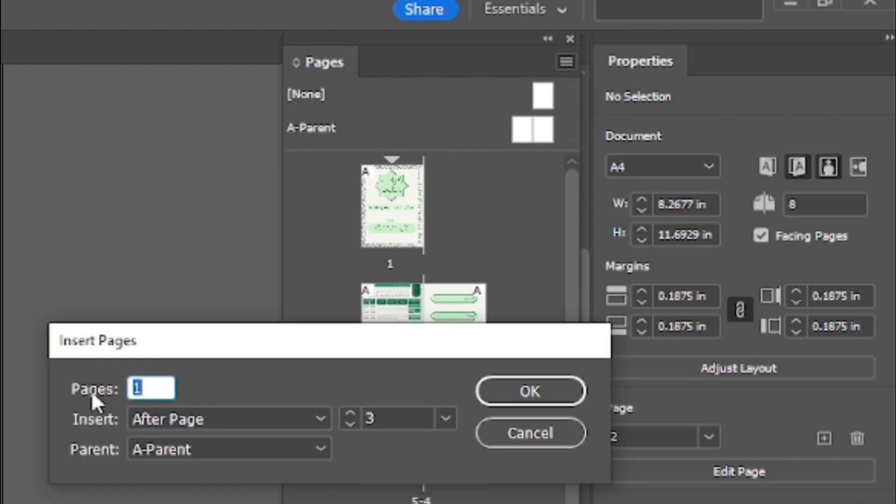
type("5")
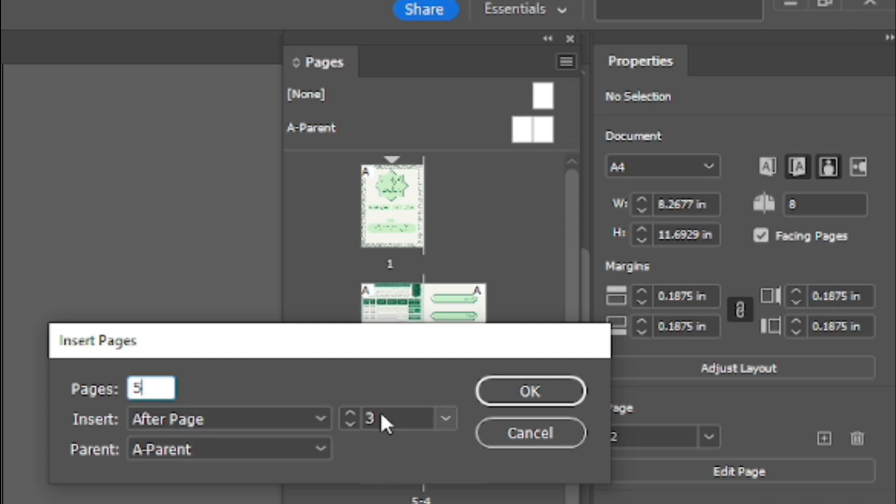
left_click(446, 418)
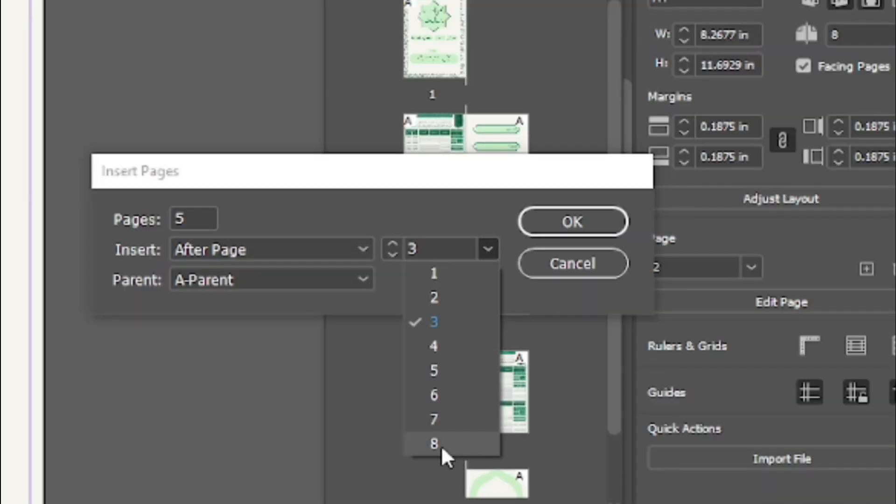
left_click(439, 370)
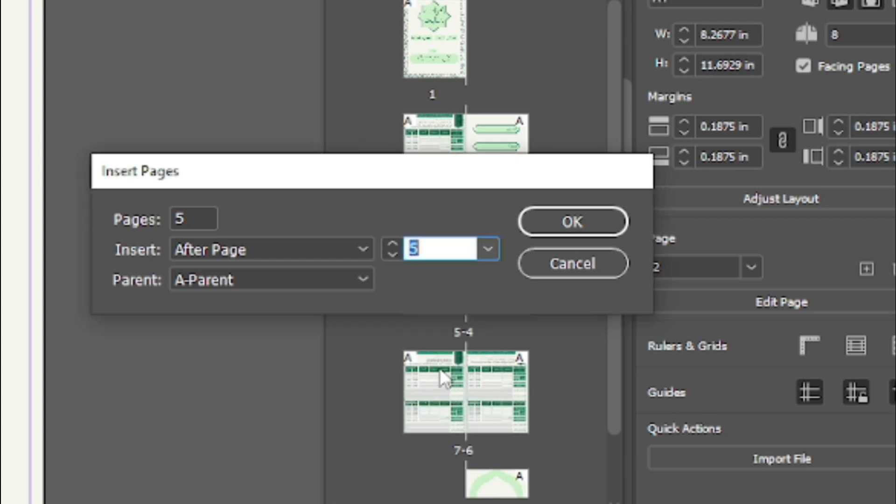
left_click(372, 249)
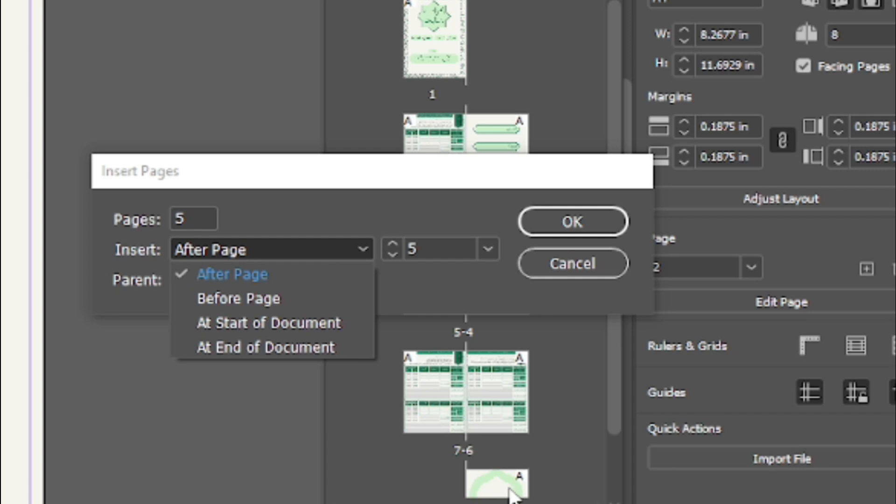
left_click(232, 275)
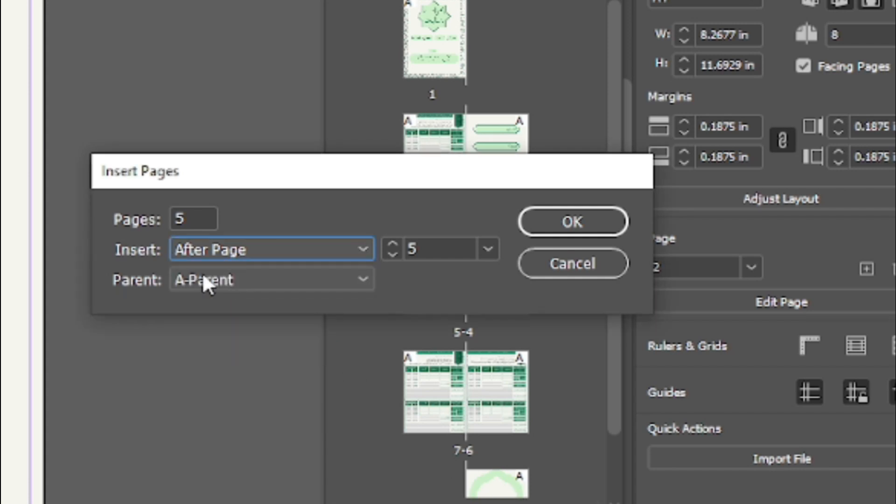
left_click(566, 223)
Select page 5 and the blank pages 6 to 10 one at a time to examine where they were inserted.
left_click_drag(610, 131, 602, 260)
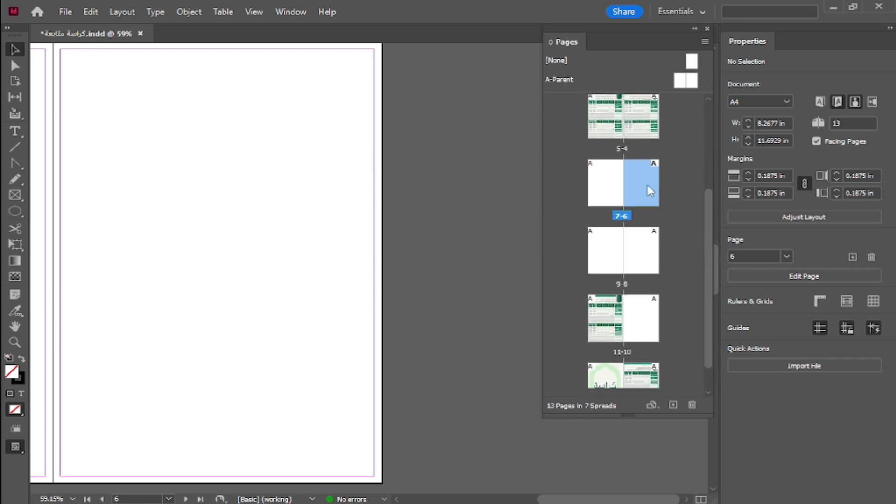
left_click(605, 133)
left_click(650, 190)
left_click(604, 196)
left_click(614, 247)
left_click(635, 252)
left_click(648, 321)
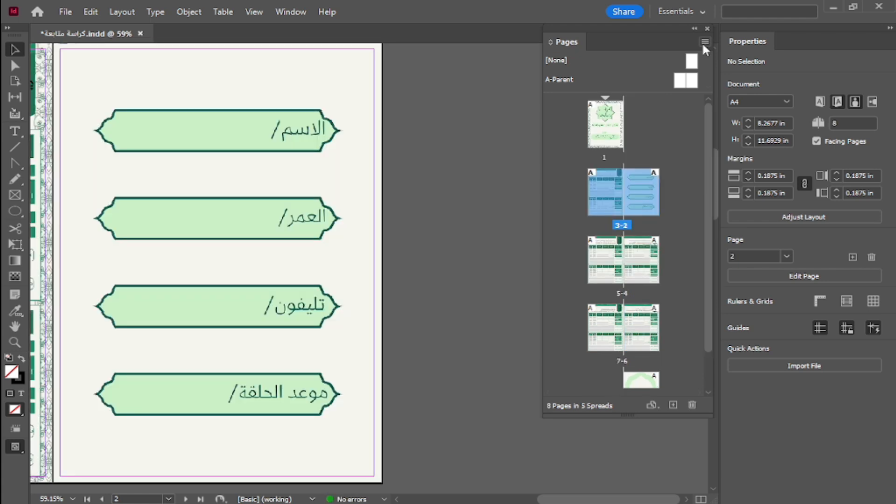
Insert 5 pages at the end of the document based on A-Parent.
left_click(706, 42)
left_click(563, 46)
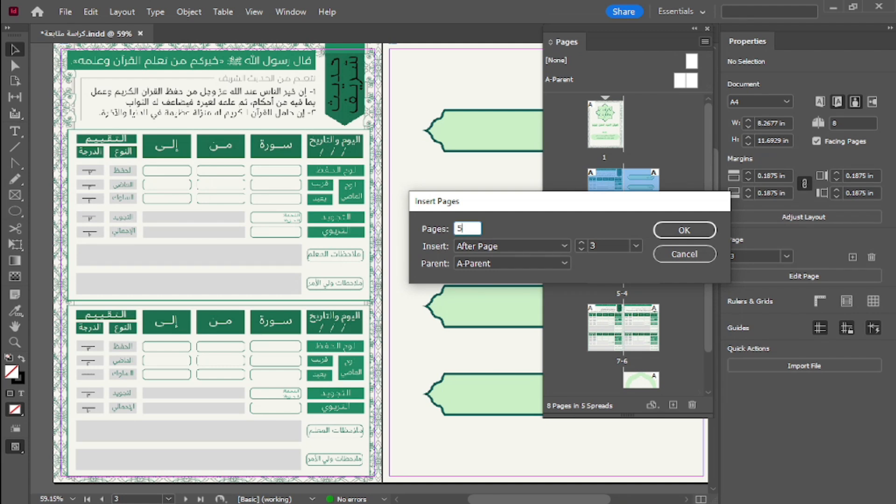
left_click(518, 246)
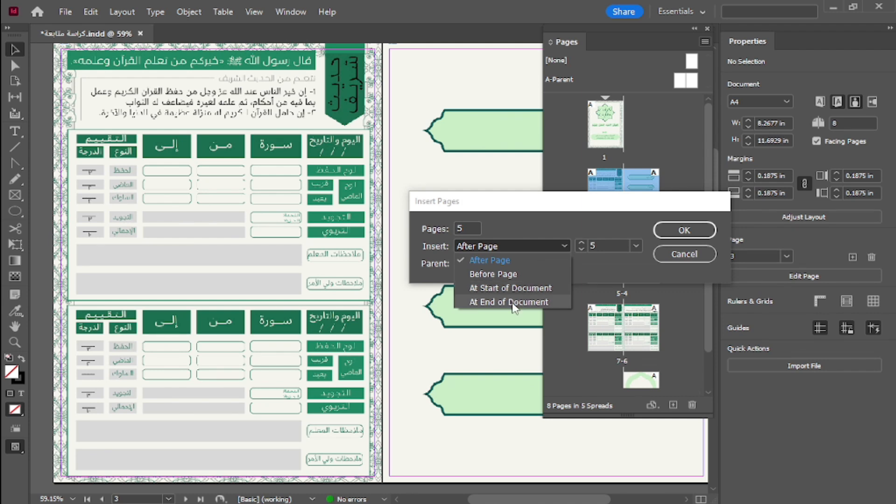
left_click(514, 302)
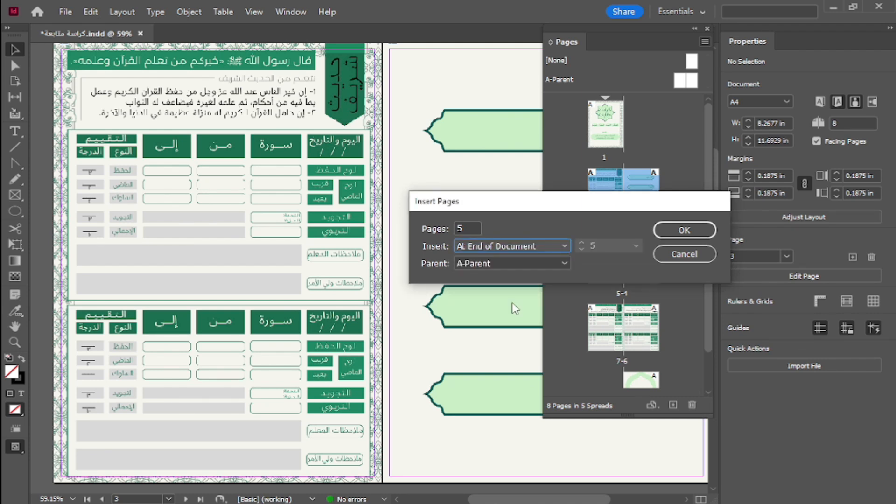
left_click(681, 230)
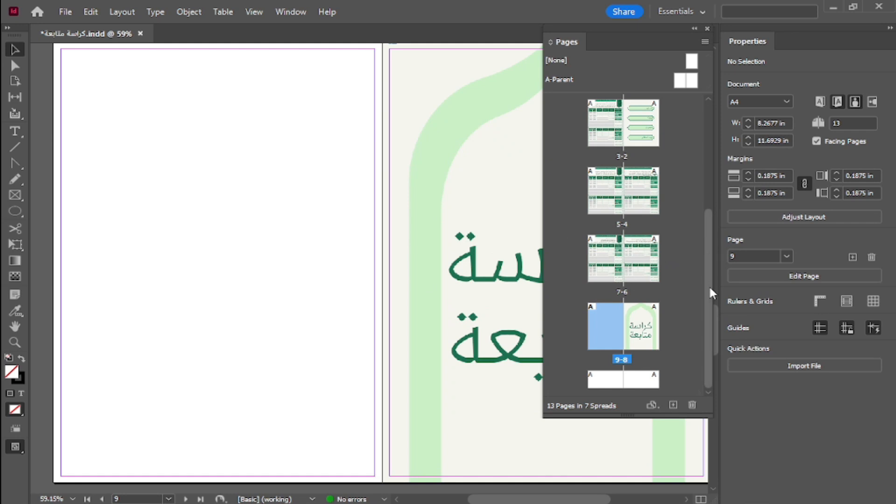
Lengthen the Pages panel and examine the last original page and the blank pages following it.
left_click(641, 340)
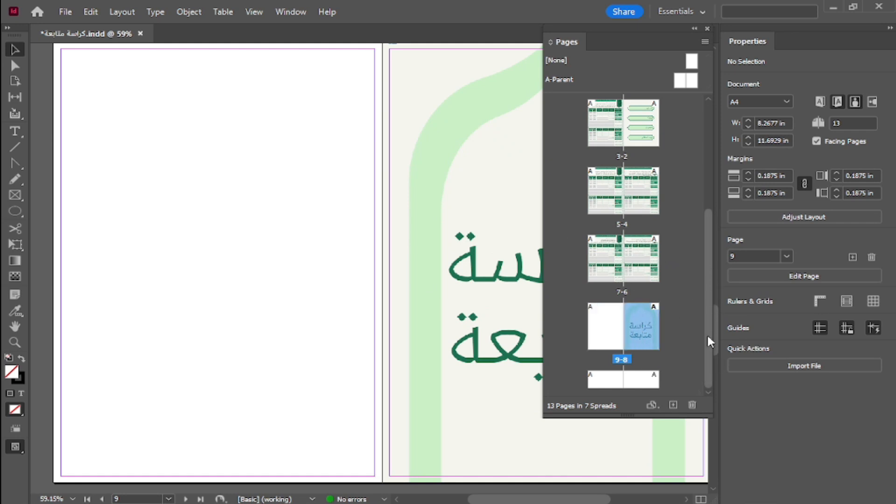
left_click(590, 337)
left_click_drag(708, 414, 693, 503)
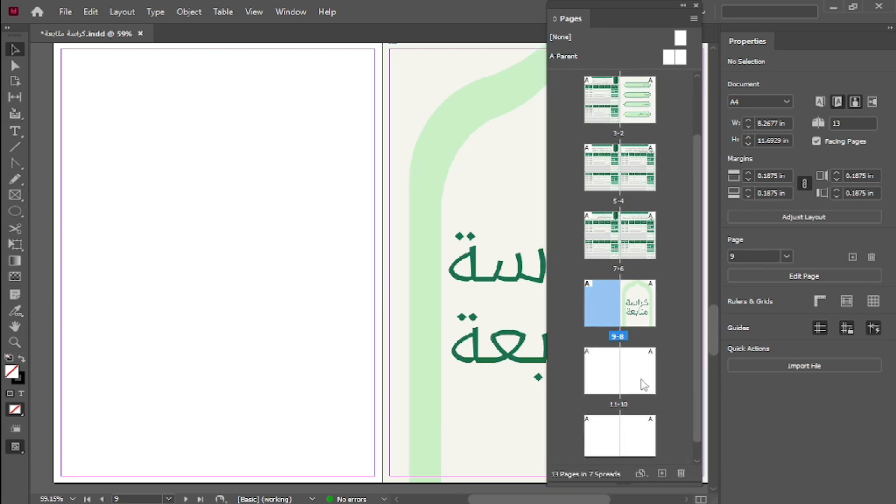
left_click(643, 385)
left_click(614, 393)
left_click(612, 434)
left_click(627, 430)
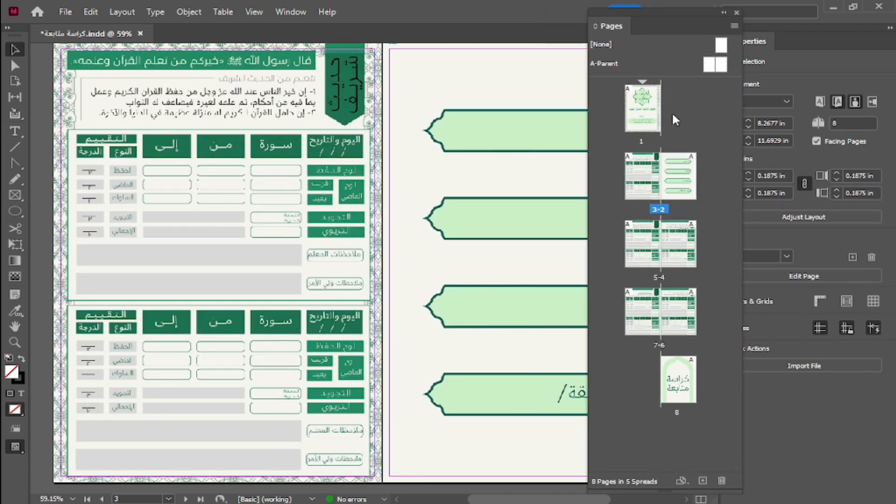
Move page 2 to directly after page 6, check both positions, and undo the move.
left_click(680, 179)
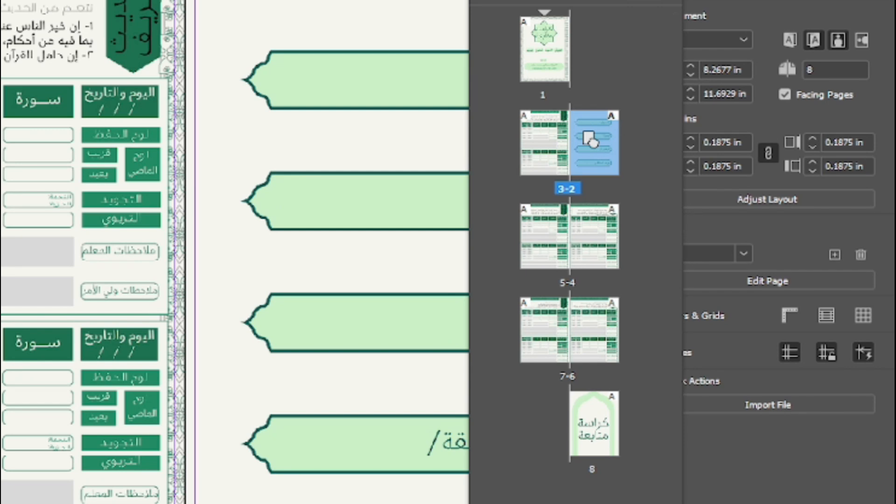
left_click_drag(590, 140, 581, 330)
left_click(602, 139)
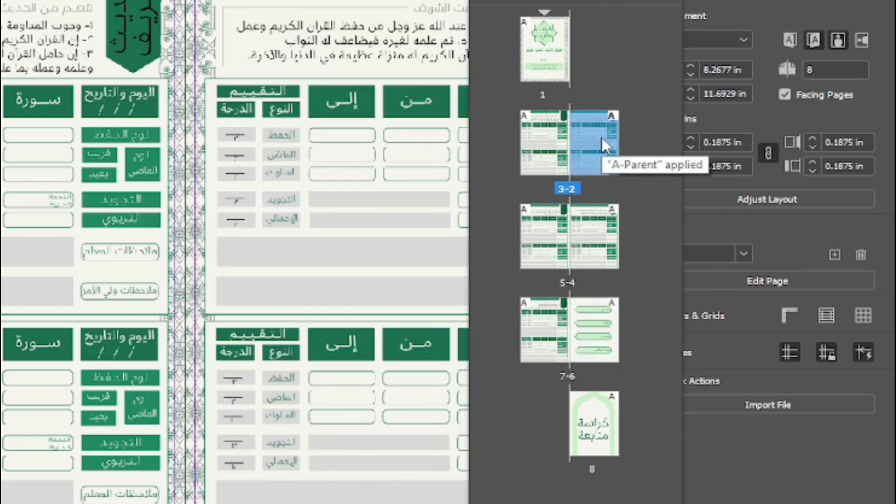
left_click(596, 319)
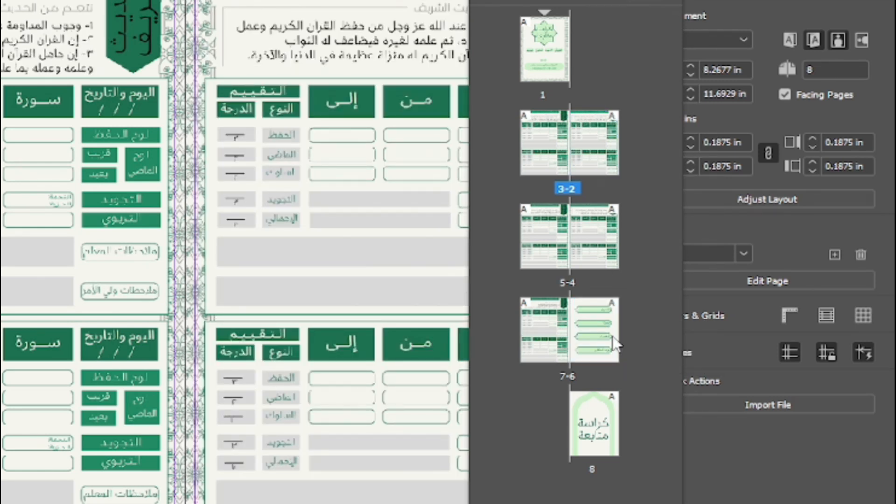
key("ctrl+z")
Move page 2 to directly after page 5 and undo the move.
left_click(601, 150)
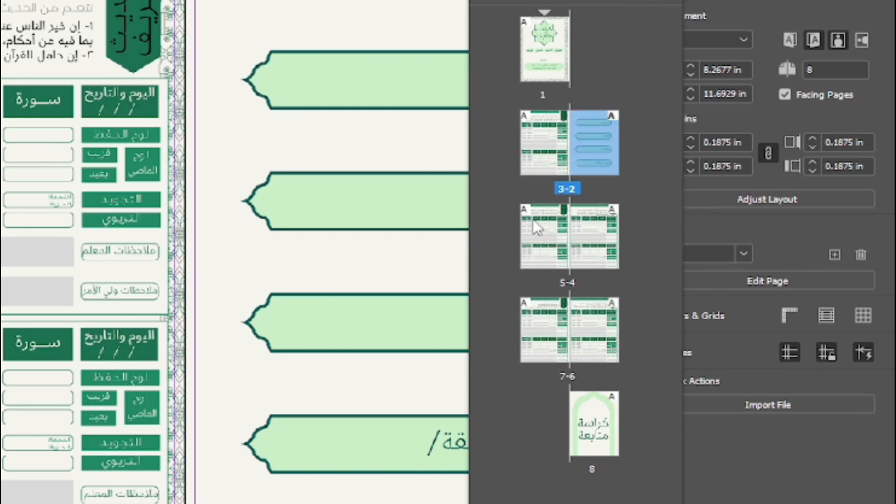
left_click_drag(607, 136, 516, 239)
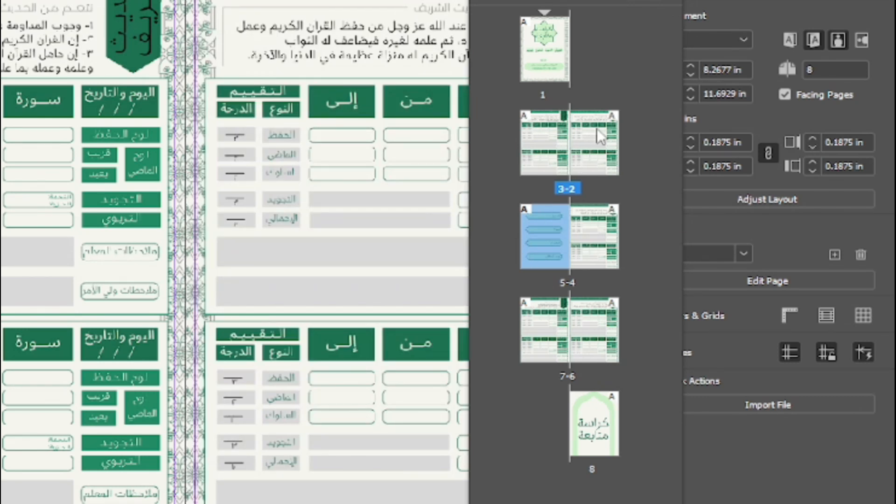
key("ctrl+z")
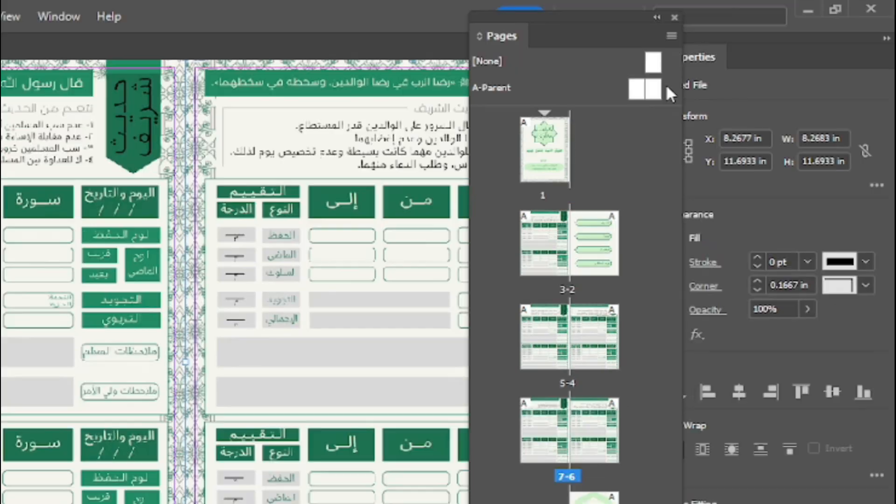
Move pages 6-7 to after page 8 within the current document.
left_click(671, 36)
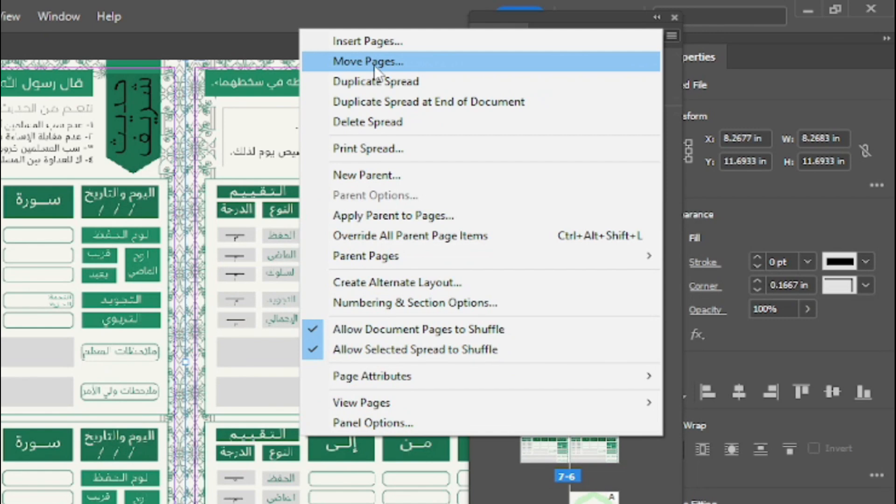
left_click(361, 64)
mouse_move(212, 280)
left_mouse_down()
mouse_move(220, 260)
mouse_move(203, 277)
left_mouse_up()
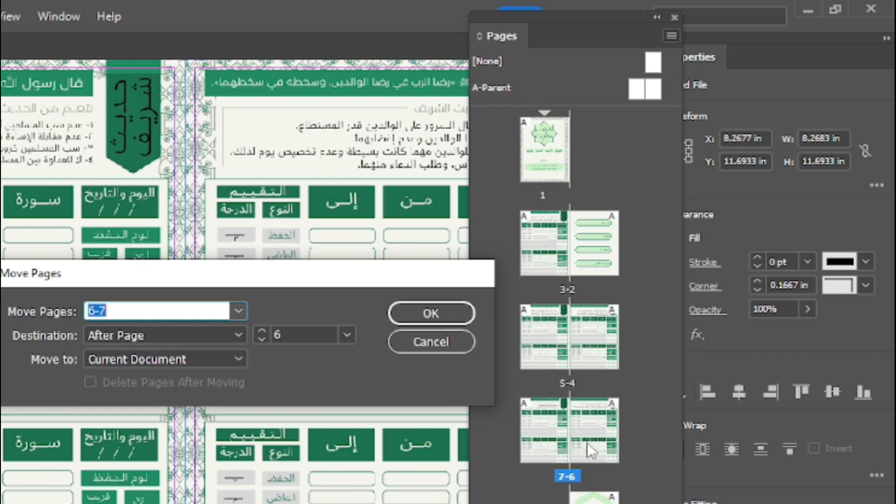
left_click(346, 335)
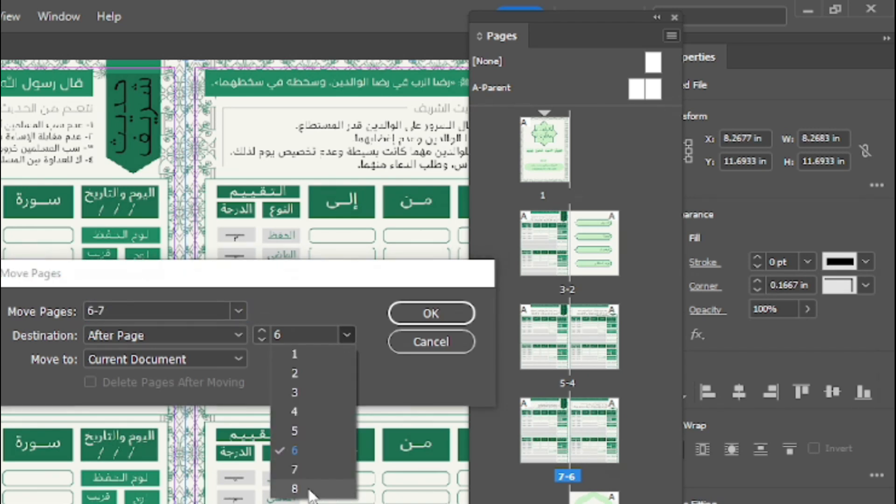
left_click(343, 487)
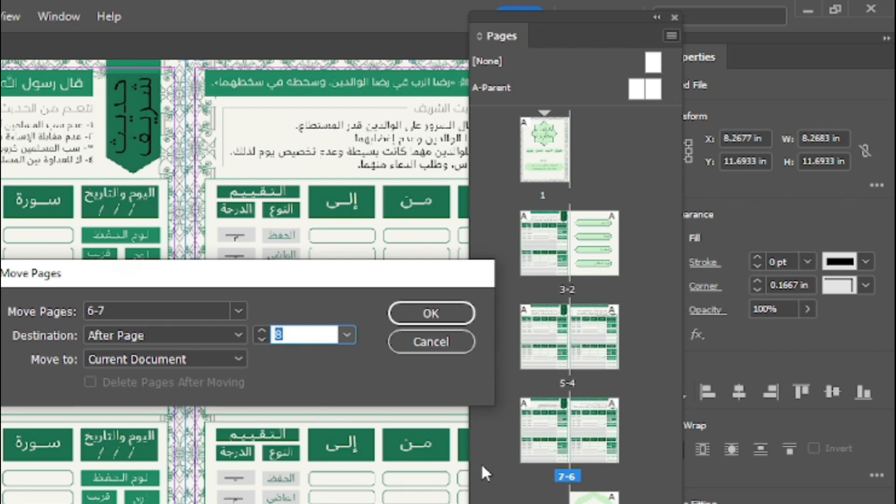
left_click(232, 332)
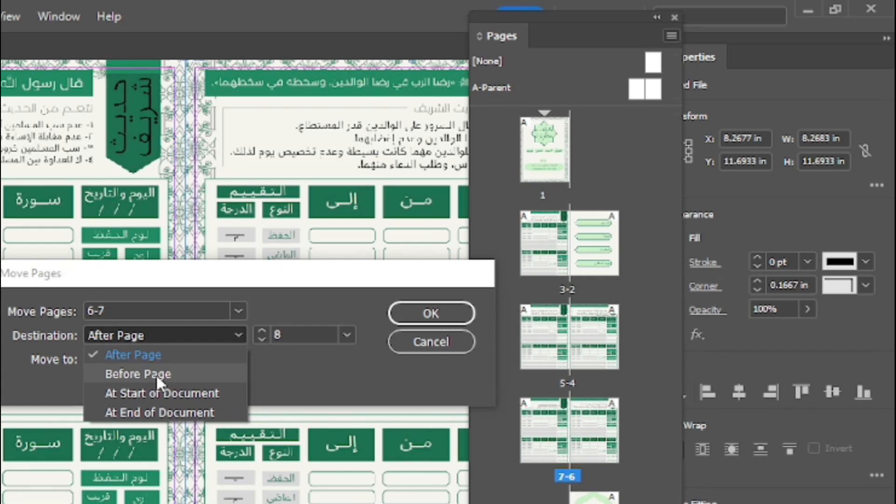
left_click(203, 359)
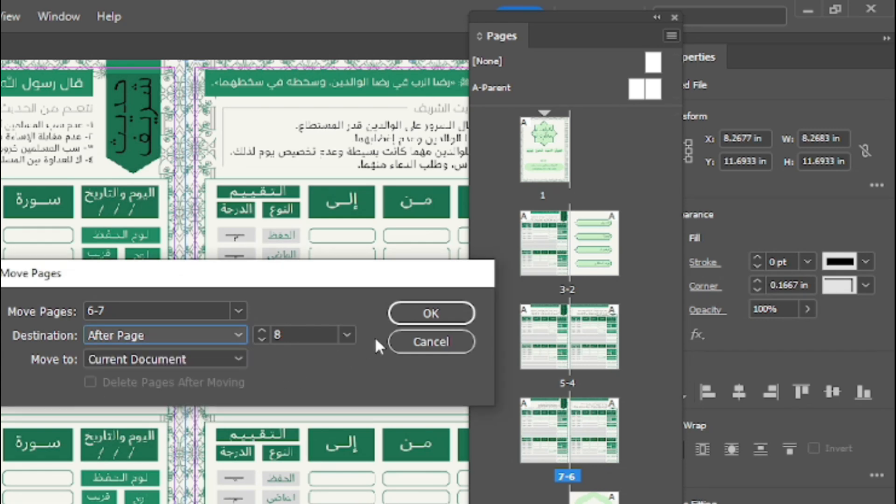
left_click(422, 317)
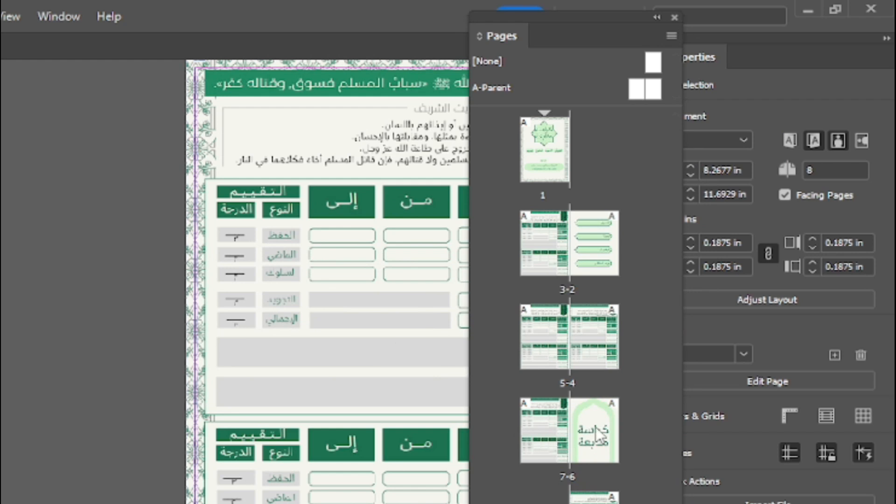
Examine the order of the last pages, from page 6 to page 8, in the Pages panel.
left_click(553, 449)
left_click(594, 498)
left_click(593, 423)
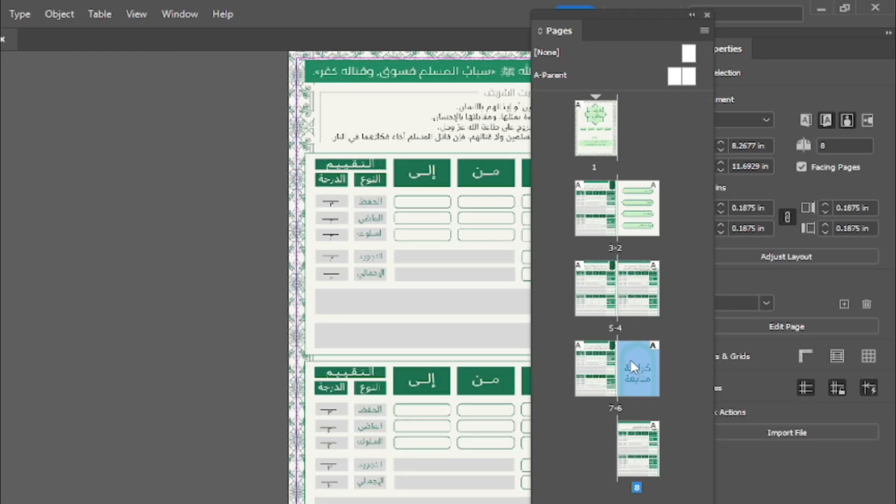
left_click_drag(630, 360, 639, 449)
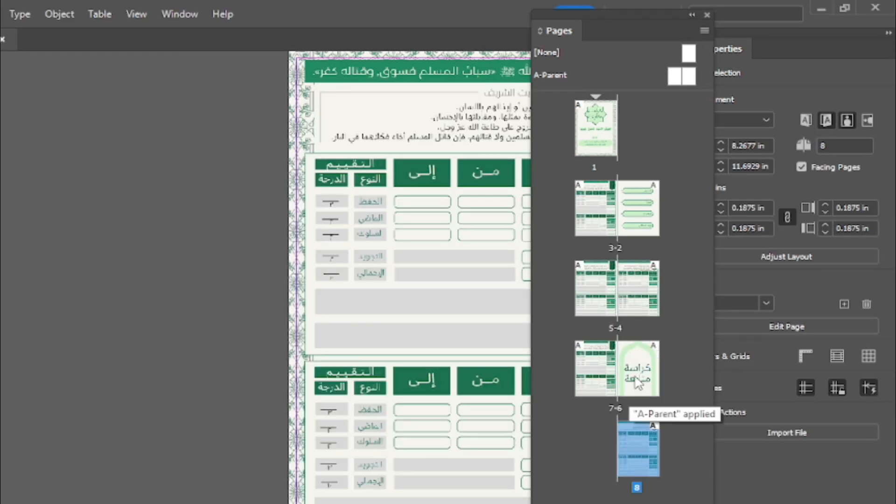
left_click(602, 365)
left_click(631, 446)
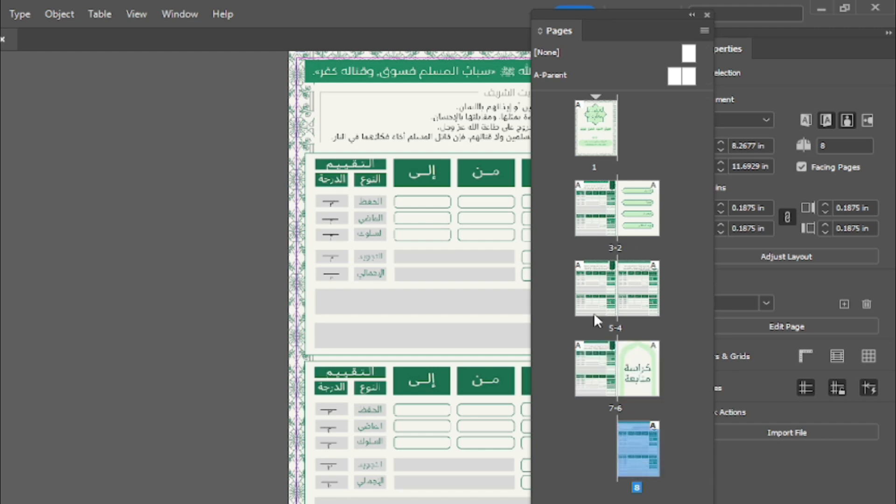
left_click(703, 31)
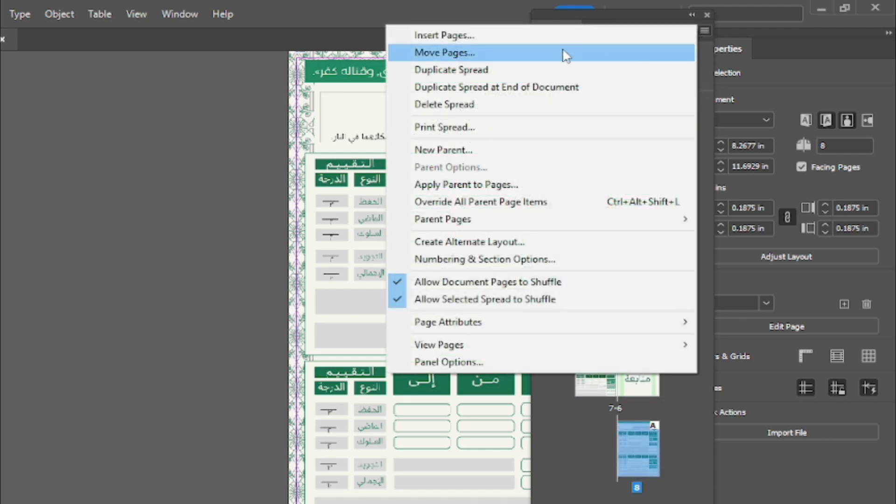
left_click(516, 55)
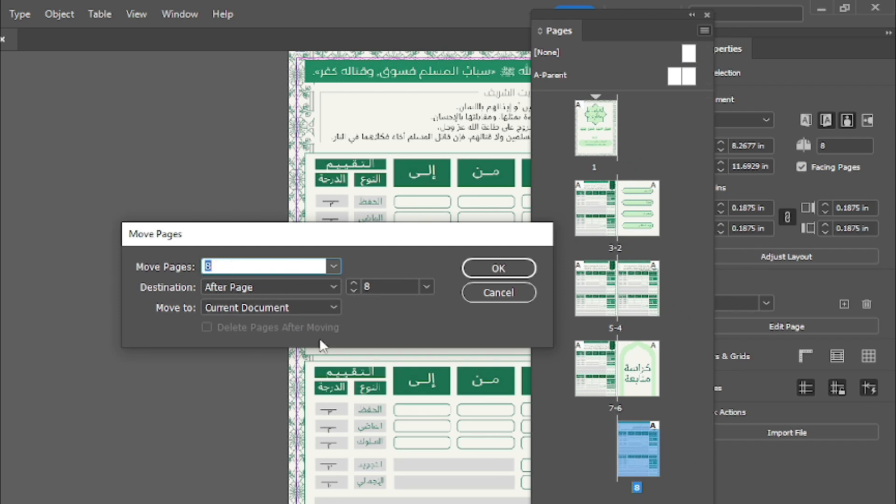
left_click_drag(353, 242, 400, 222)
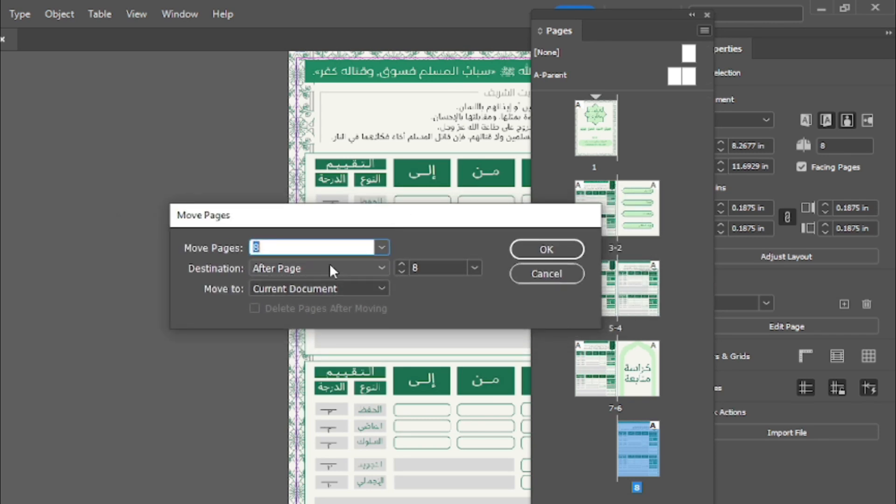
left_click(473, 268)
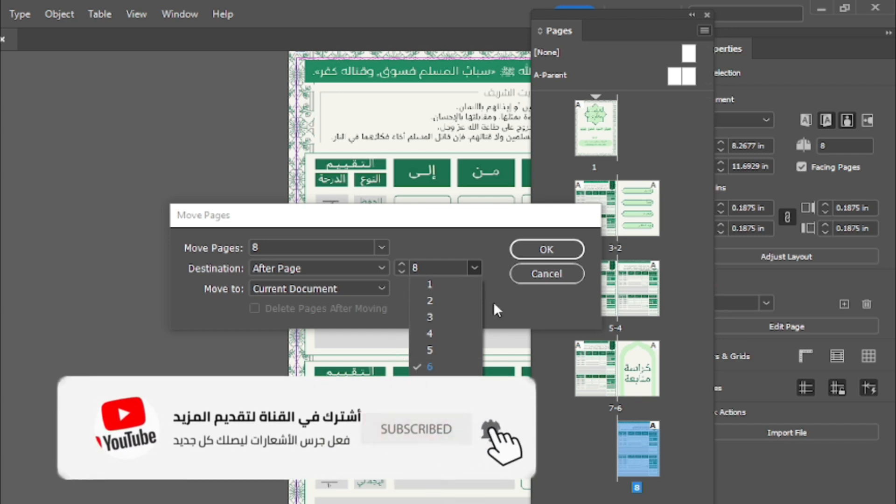
left_click(546, 274)
left_click(481, 311)
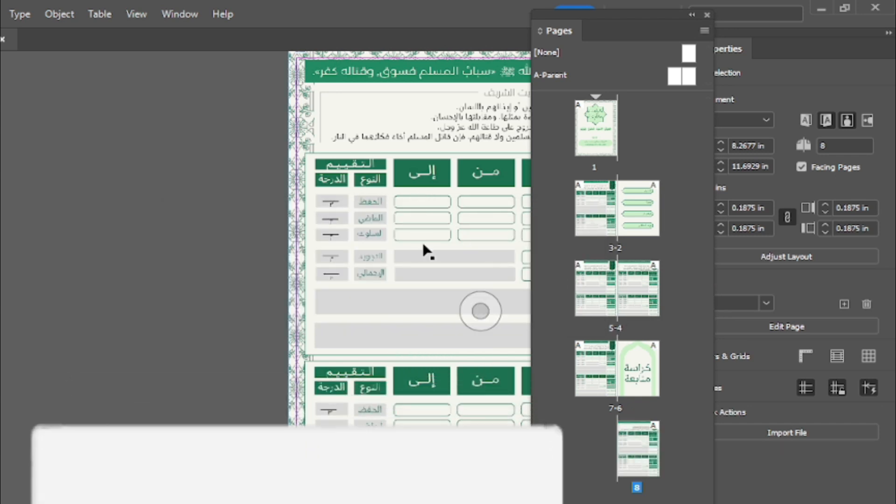
View page 8 in the document window, then display page 6 from its thumbnail.
left_click_drag(437, 237, 257, 216)
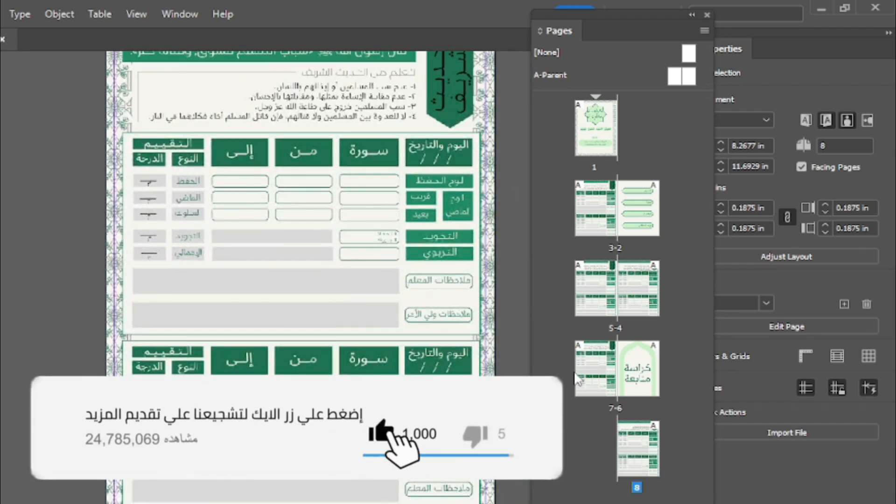
left_click(642, 374)
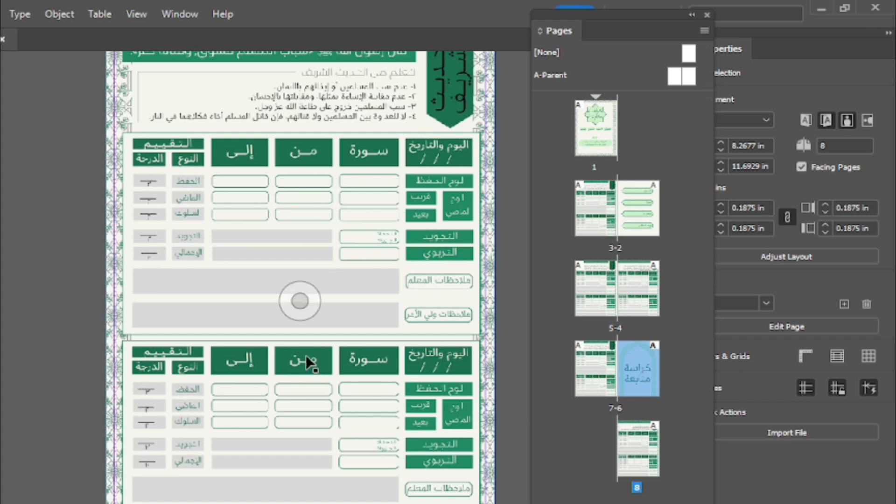
double_click(639, 368)
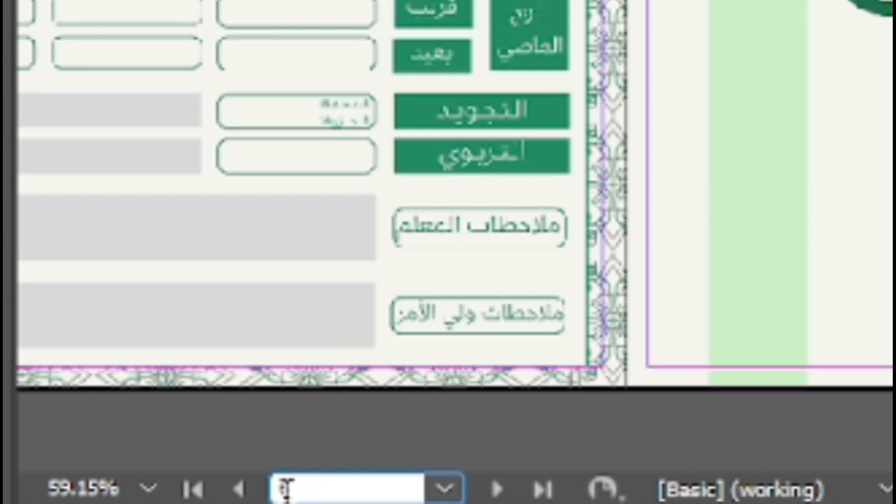
Check the list of available pages and jump to page 1 by its page number.
left_click(118, 498)
left_click(168, 499)
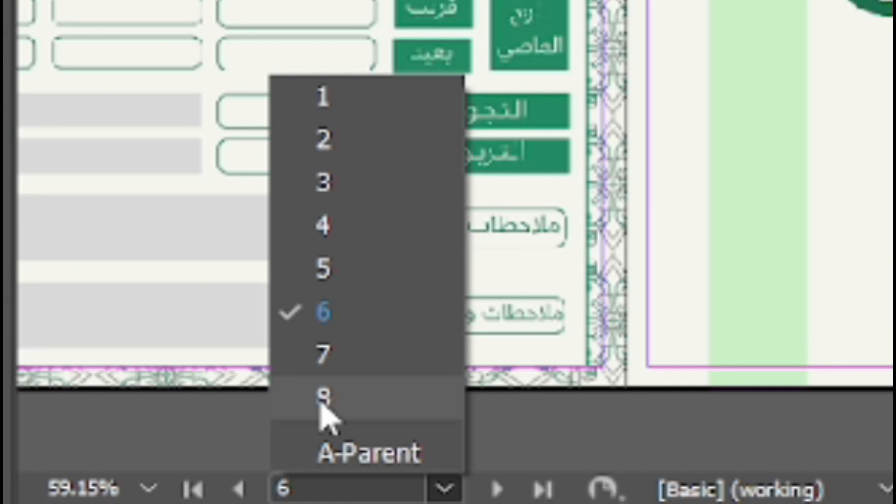
left_click(330, 493)
left_click_drag(302, 492, 279, 494)
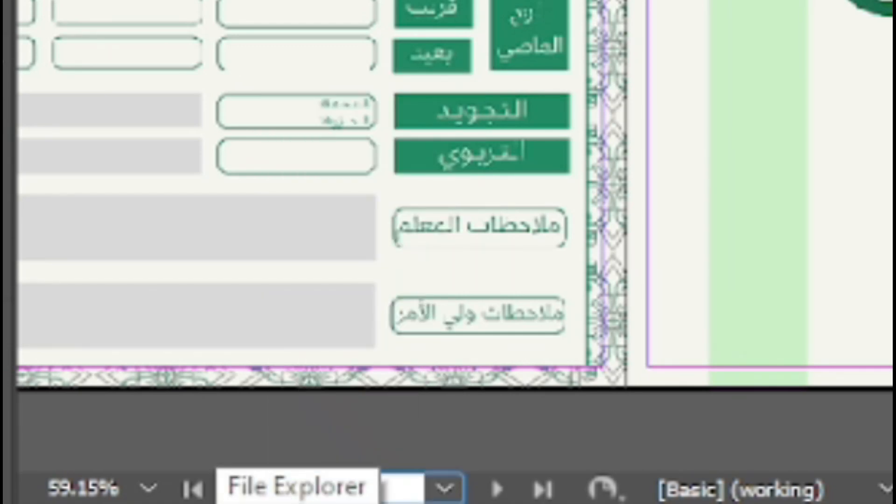
type("1")
key("Return")
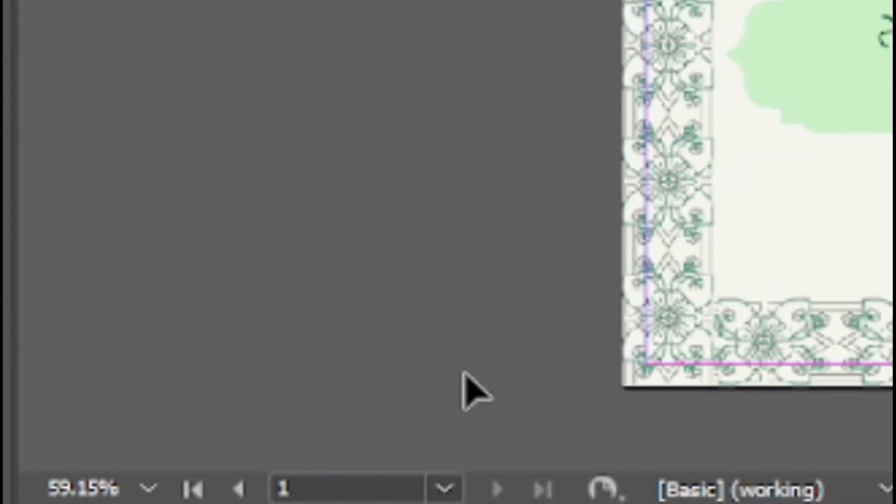
Jump to page 6 by entering its page number.
left_click(304, 487)
left_click_drag(303, 488, 280, 488)
type("6")
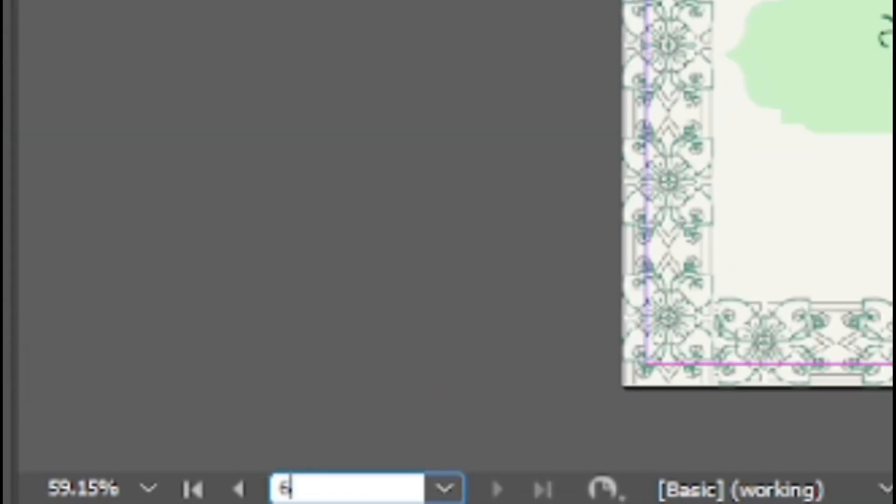
key("Return")
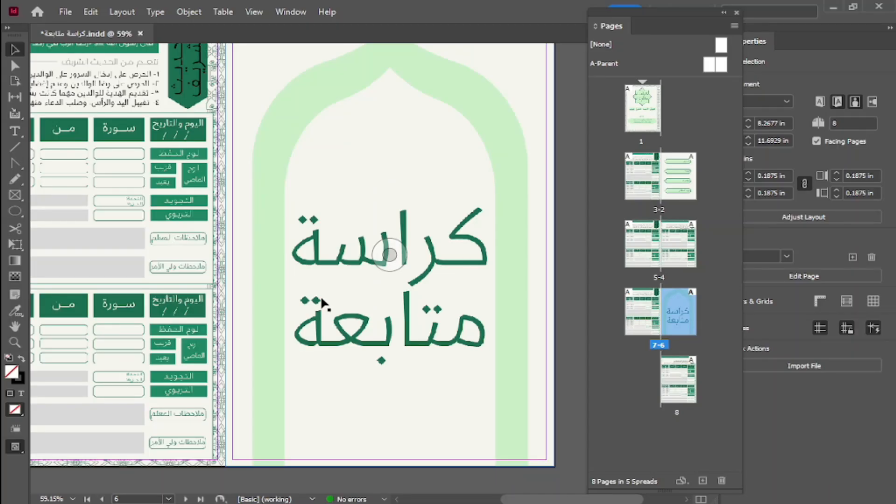
Go to page 2 with the Go to Page command, then go back to the previously viewed page.
left_click_drag(288, 194, 409, 225)
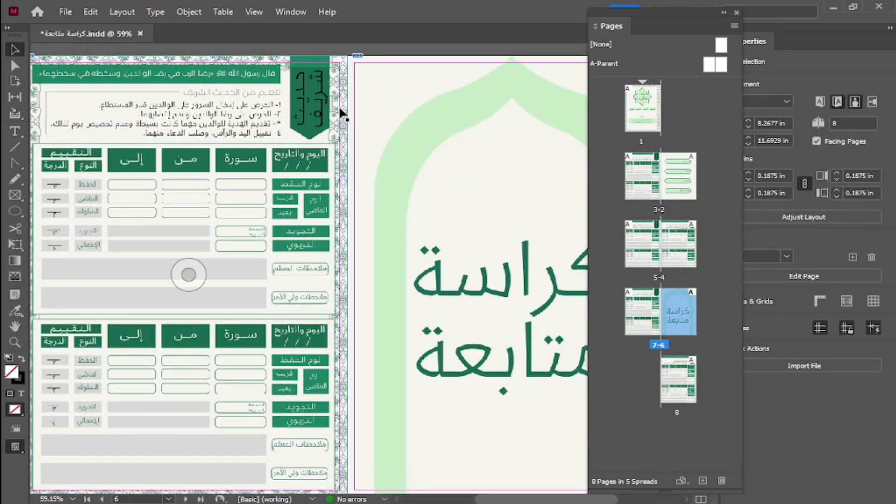
left_click(200, 62)
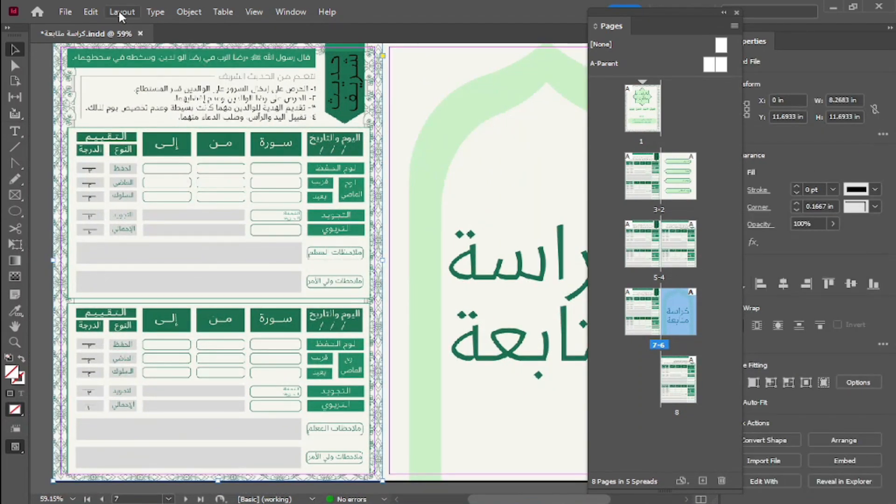
left_click(121, 13)
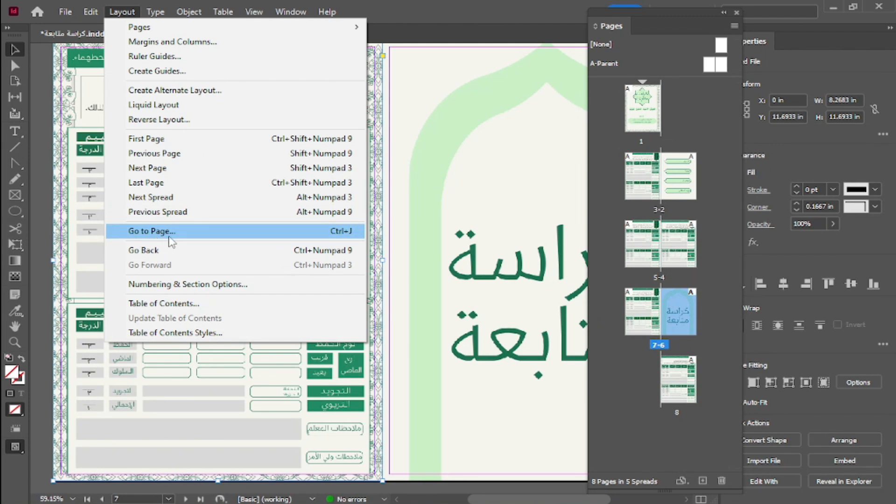
left_click(343, 236)
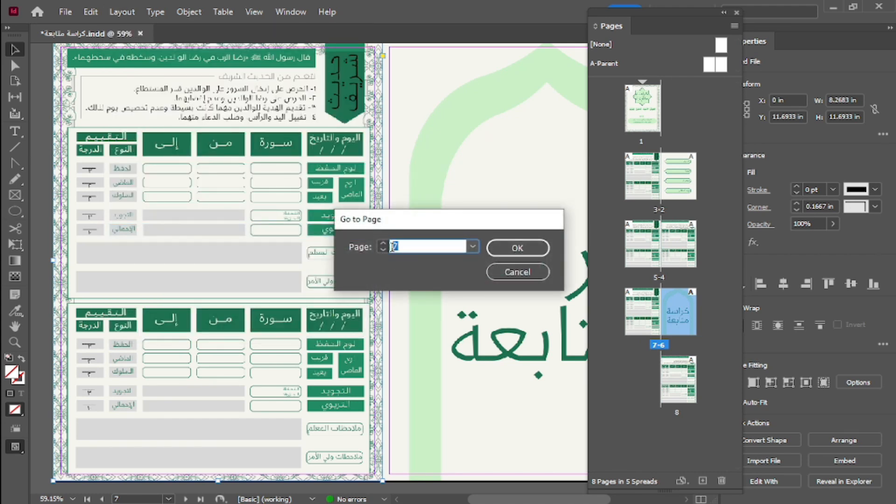
type("2")
left_click(487, 248)
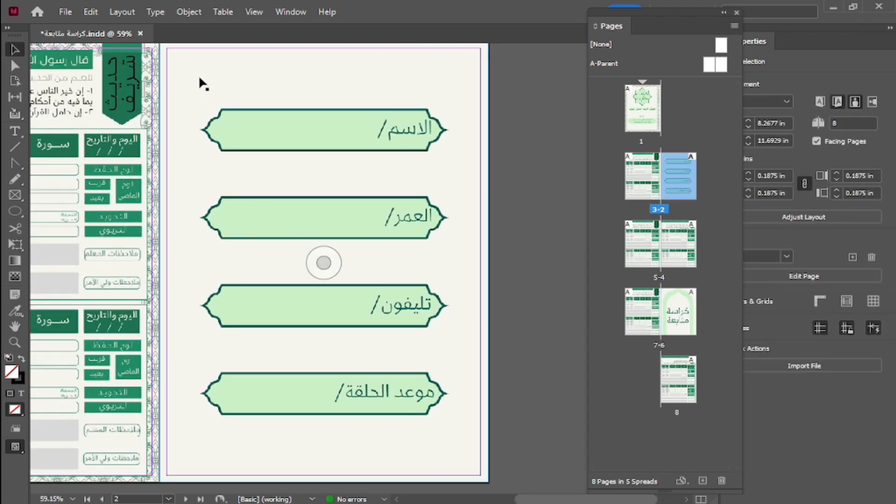
left_click(123, 12)
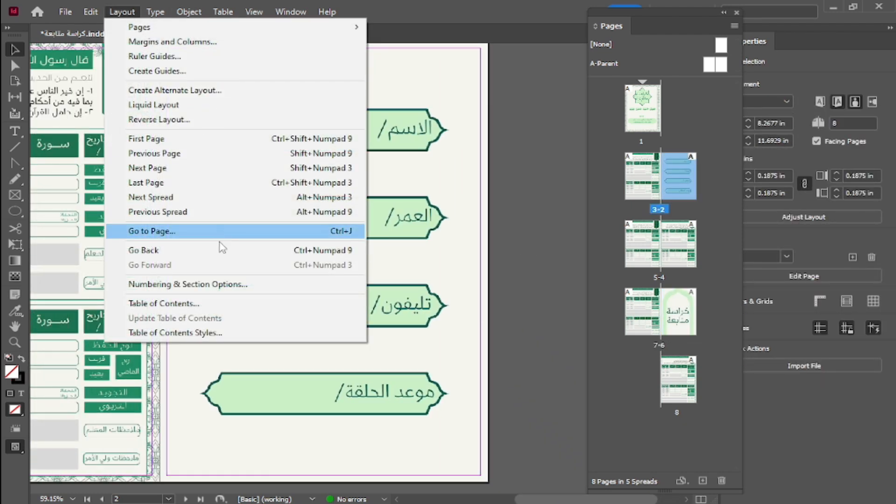
left_click(144, 251)
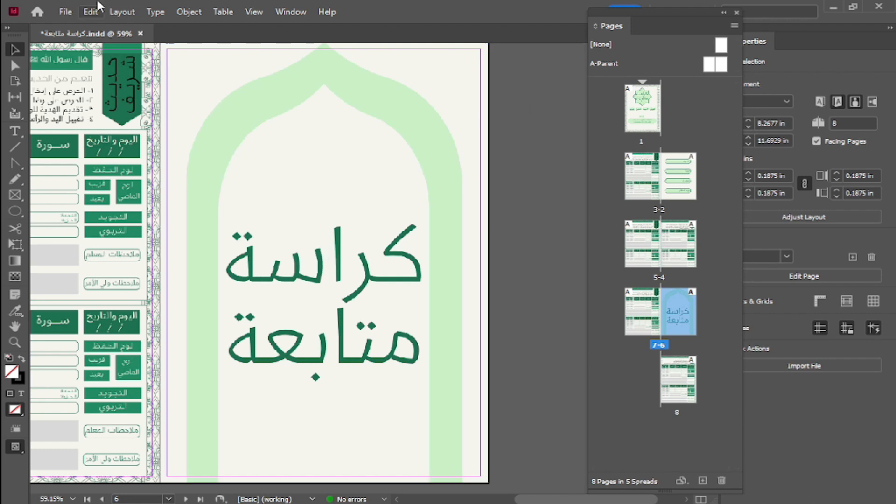
Display the document's first page with the First Page command, then display page 8 from its thumbnail.
left_click(123, 12)
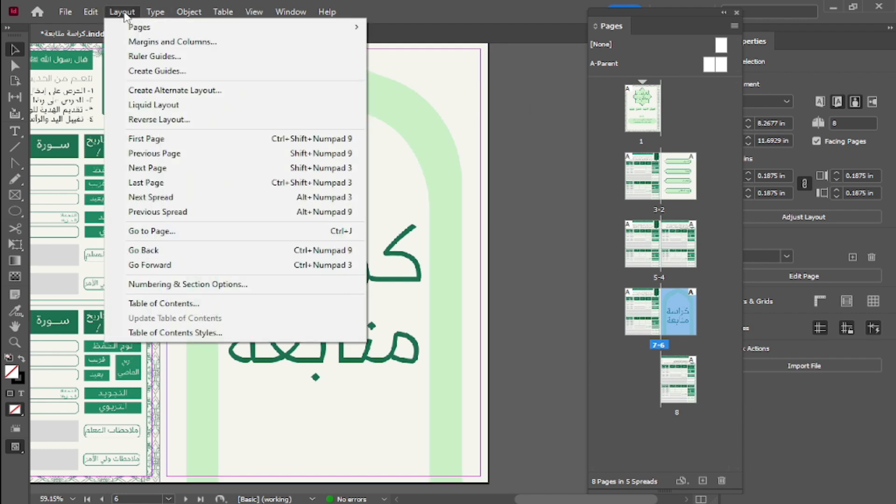
left_click(198, 139)
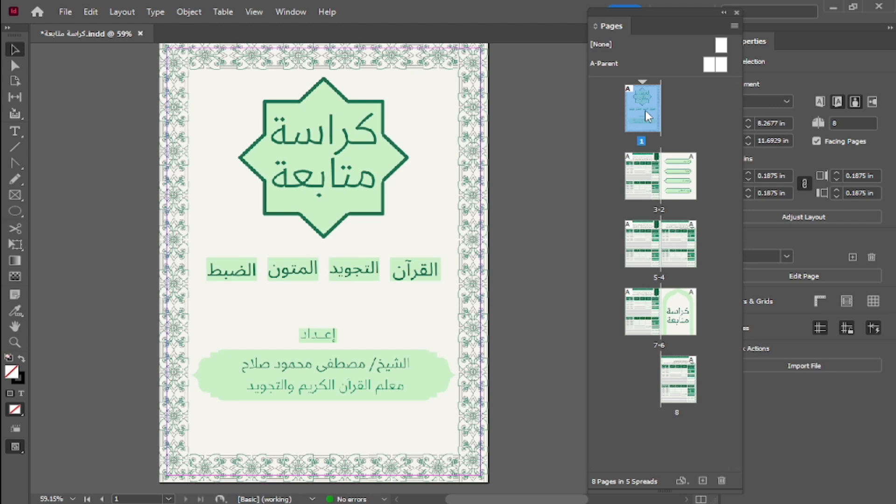
double_click(683, 382)
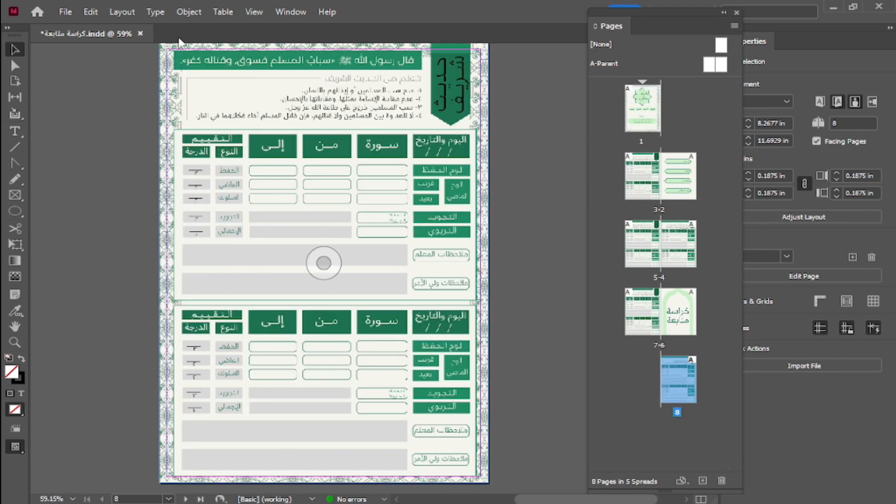
Move the floating Pages panel slightly and turn off facing pages for the document.
left_click_drag(674, 14, 661, 17)
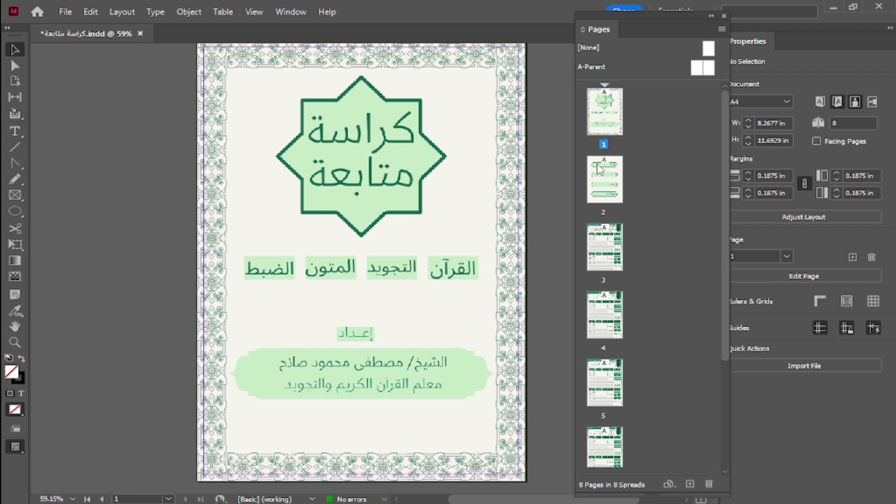
left_click(361, 262)
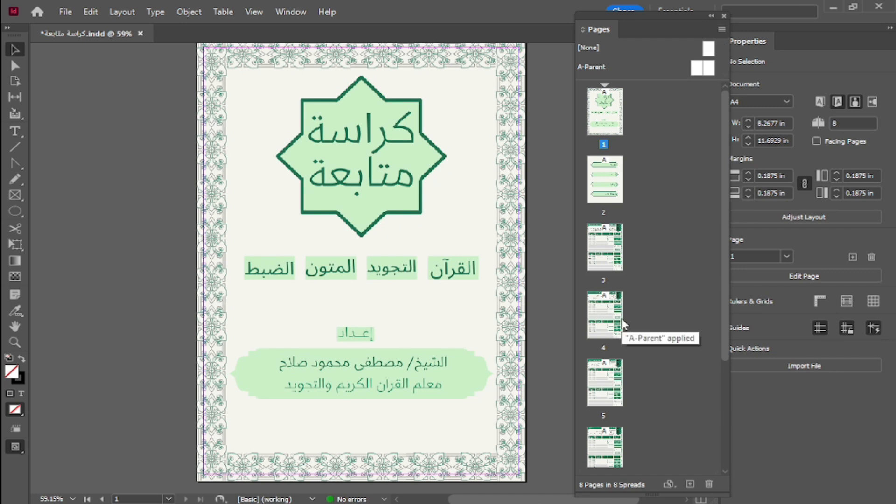
Set the size of the page icons in the Pages panel to Small through Panel Options.
left_click(721, 29)
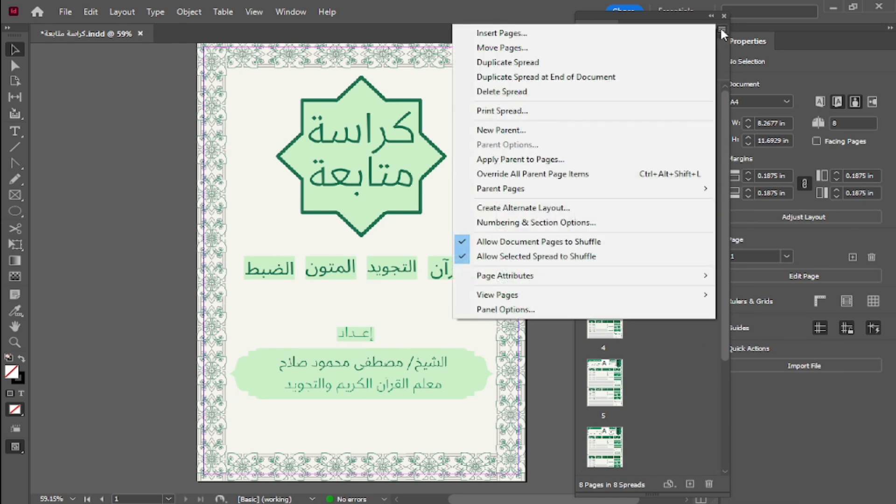
left_click(502, 310)
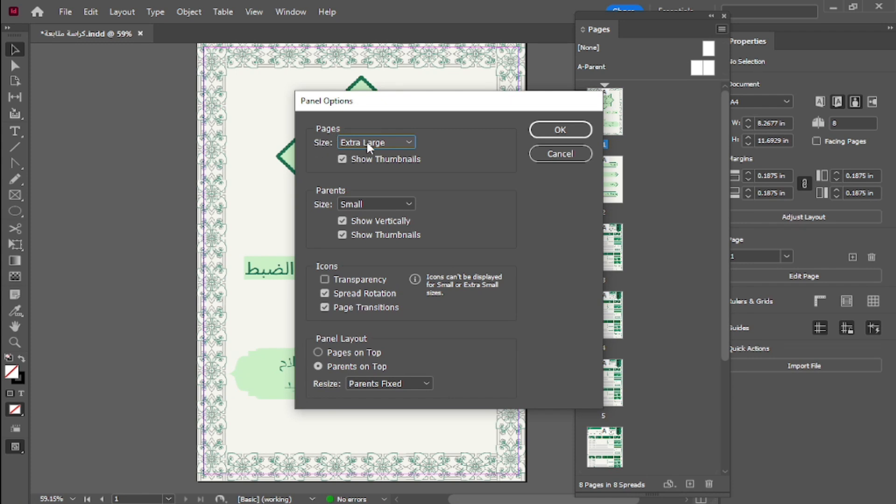
left_click_drag(410, 106, 346, 100)
left_click(343, 135)
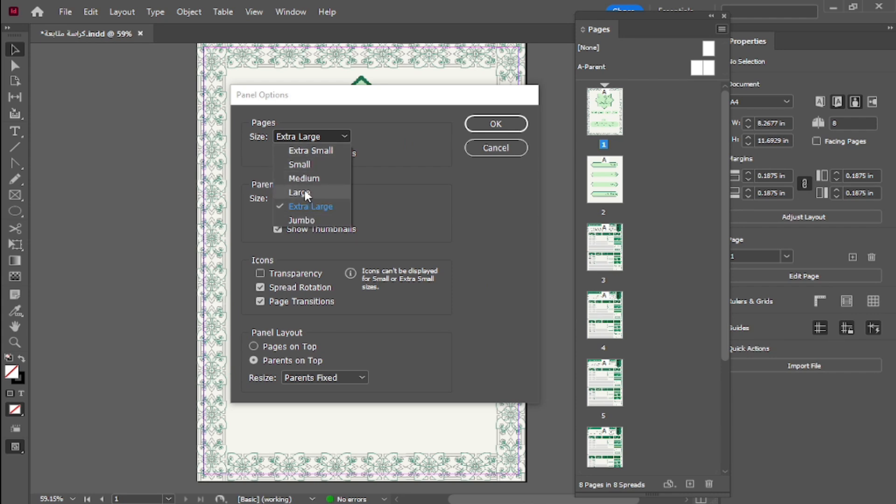
left_click(298, 164)
left_click(509, 123)
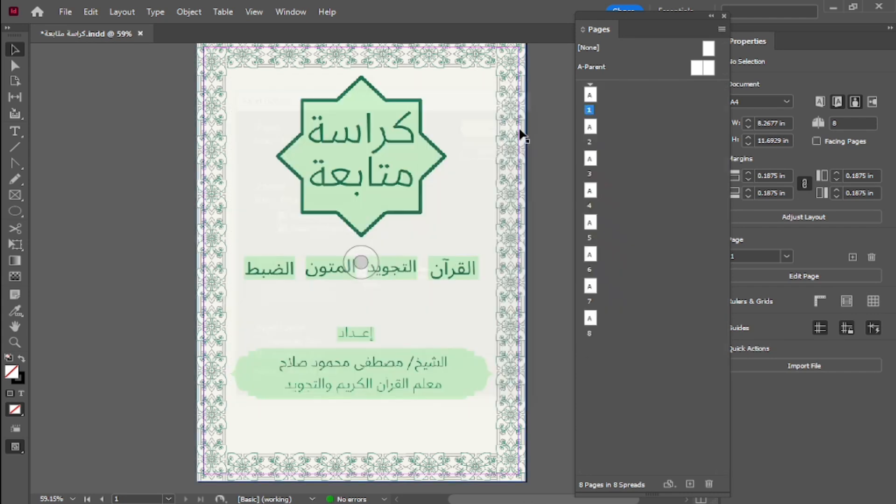
Set the page thumbnails' size to Jumbo in Panel Options and look through the enlarged thumbnails to page 8.
left_click(721, 30)
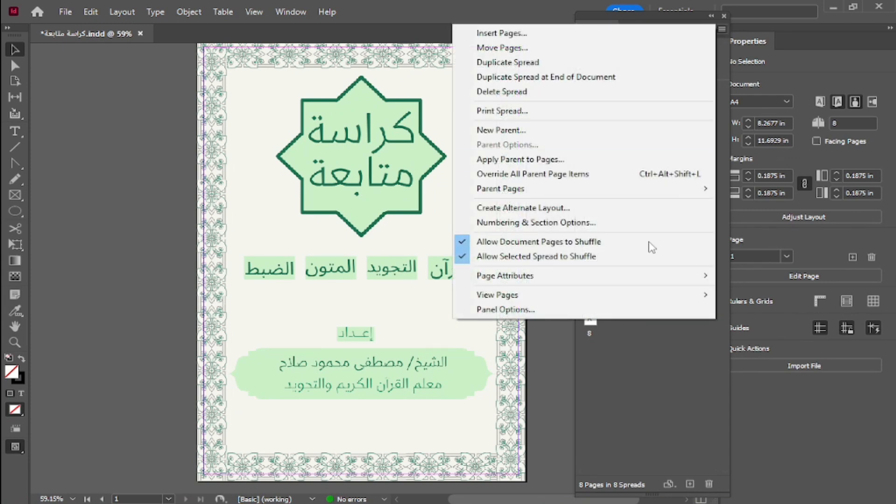
left_click(526, 310)
left_click(311, 136)
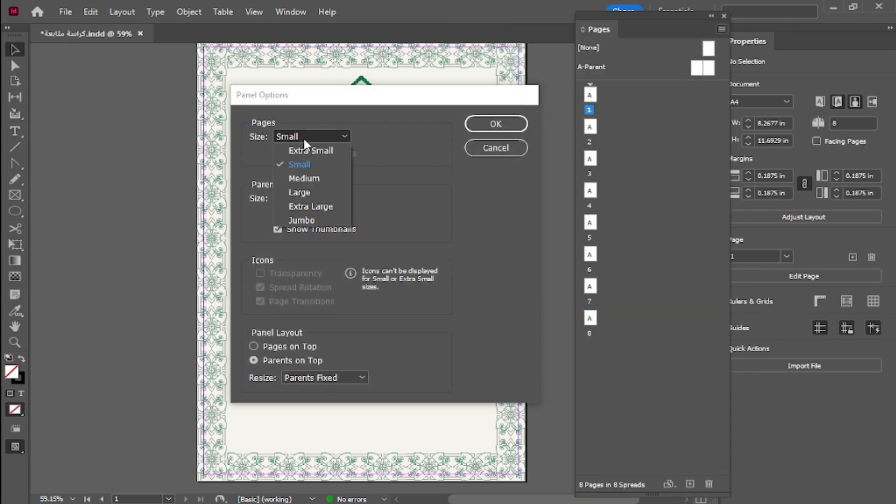
left_click(305, 220)
left_click(507, 129)
left_click_drag(726, 108, 721, 333)
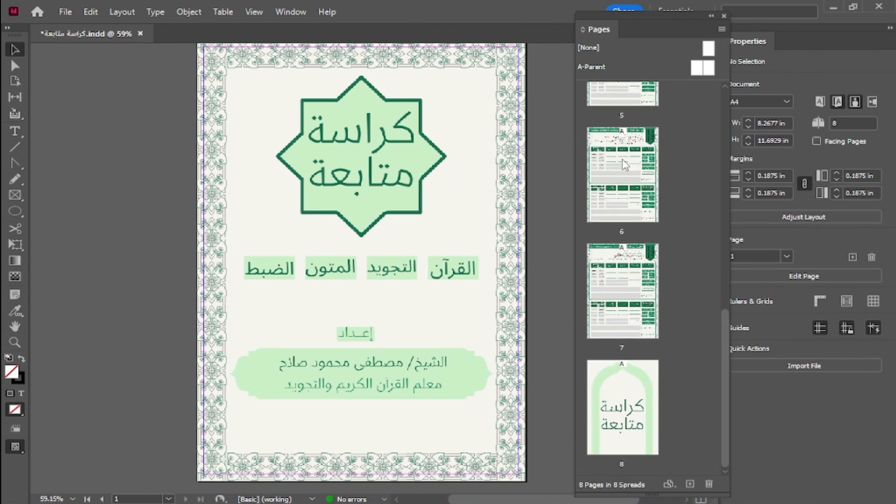
left_click_drag(720, 344, 726, 116)
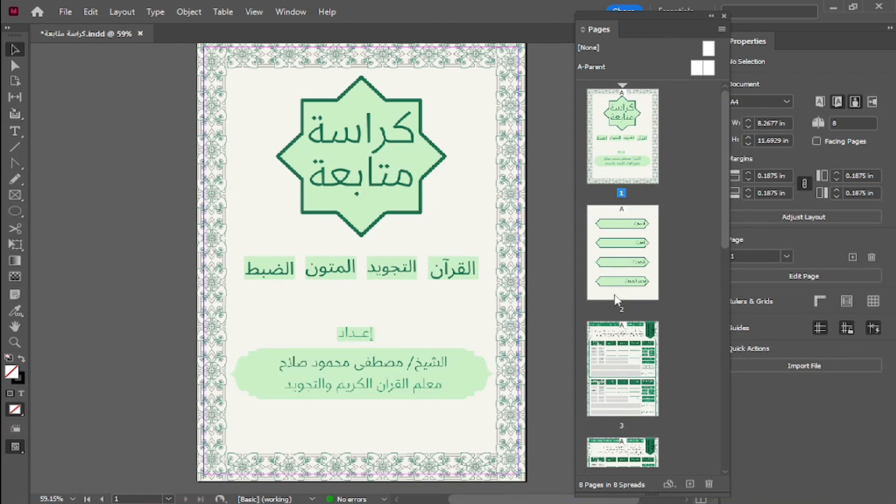
Select pages 2, 3 and 1 in turn from their thumbnails, and select the cover artwork on page 1.
left_click(624, 313)
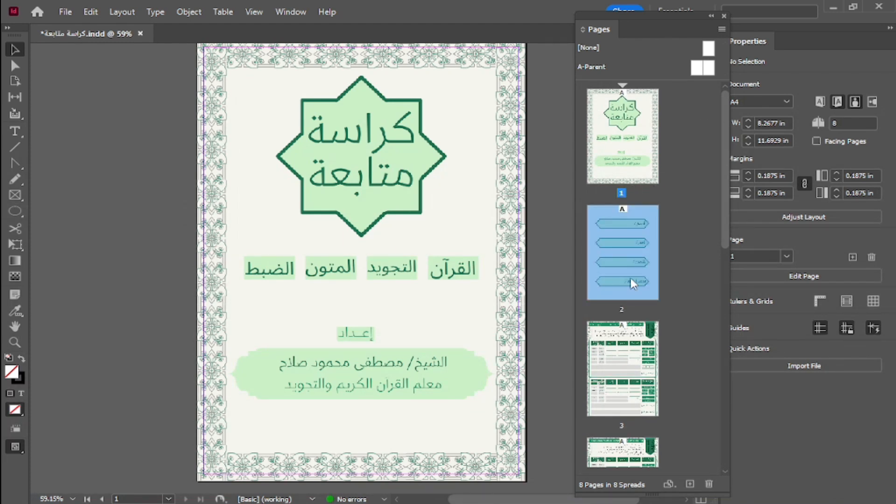
left_click(628, 357)
left_click(622, 182)
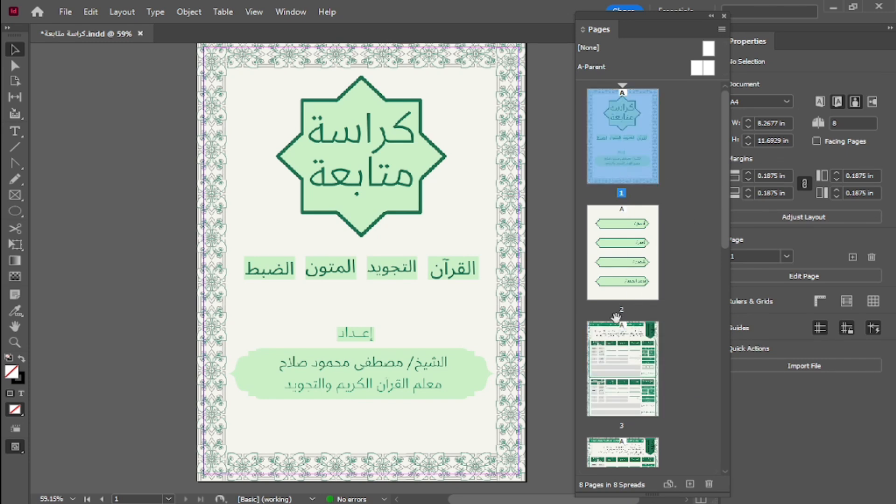
left_click(613, 371)
scroll(431, 282, "down", 5)
scroll(431, 282, "up", 4)
left_click(431, 282)
left_click(682, 142)
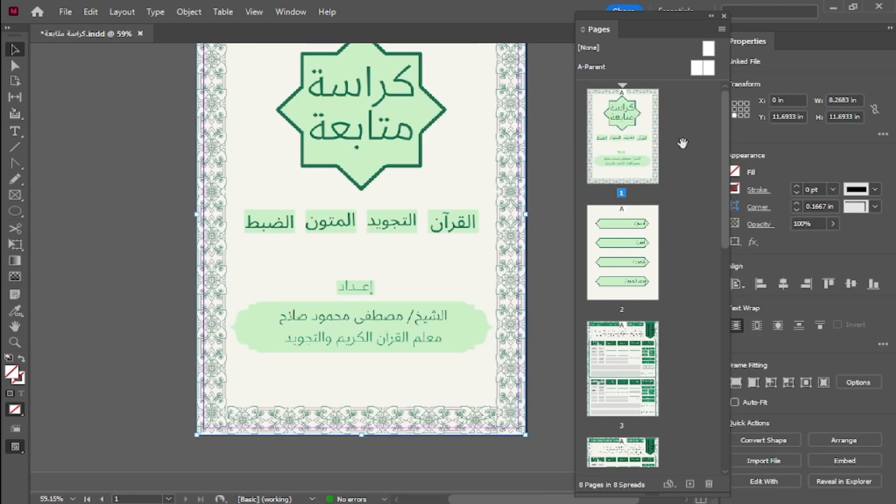
Try to duplicate page 1 by copying its thumbnail in the Pages panel, and undo the duplication.
left_click(640, 143)
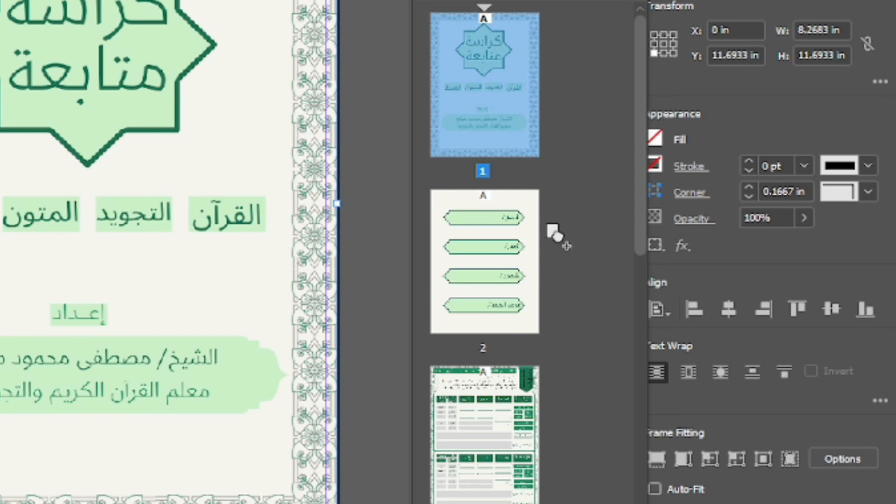
left_click_drag(553, 231, 555, 233)
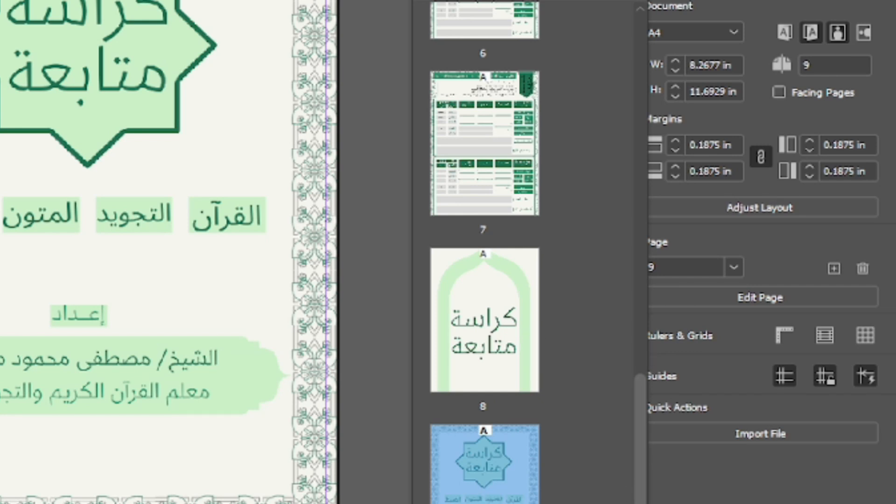
key("ctrl+z")
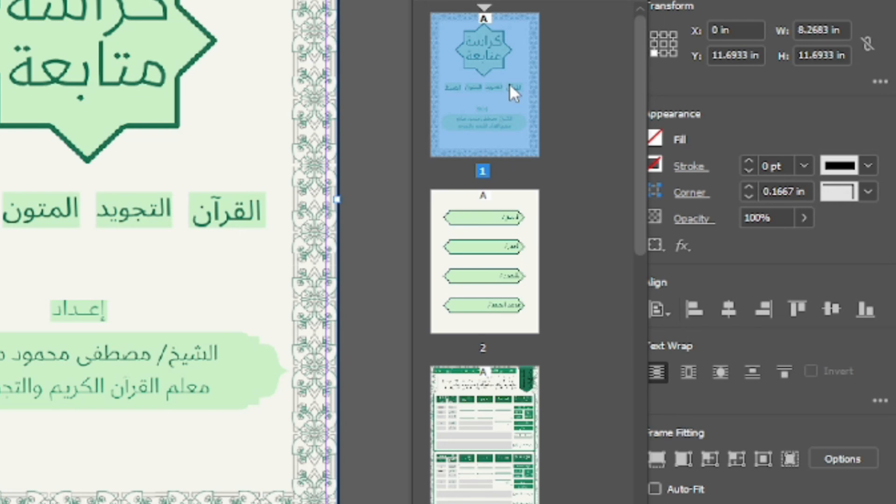
Duplicate the cover page and place the copy directly after page 1 as page 2.
left_click_drag(511, 77, 545, 265)
left_click(493, 98)
left_click(496, 298)
scroll(500, 296, "down", 4)
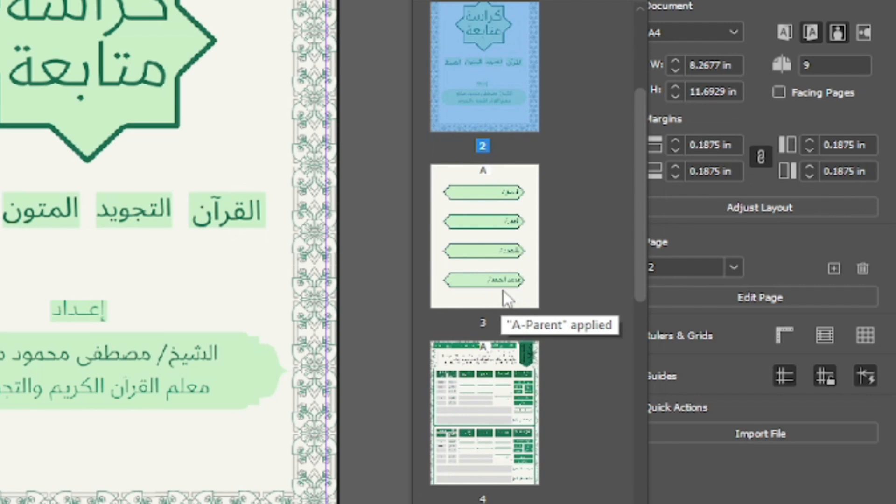
Duplicate the follow-up table page 4 and place the copy directly after page 1, before the copied cover.
left_click(486, 392)
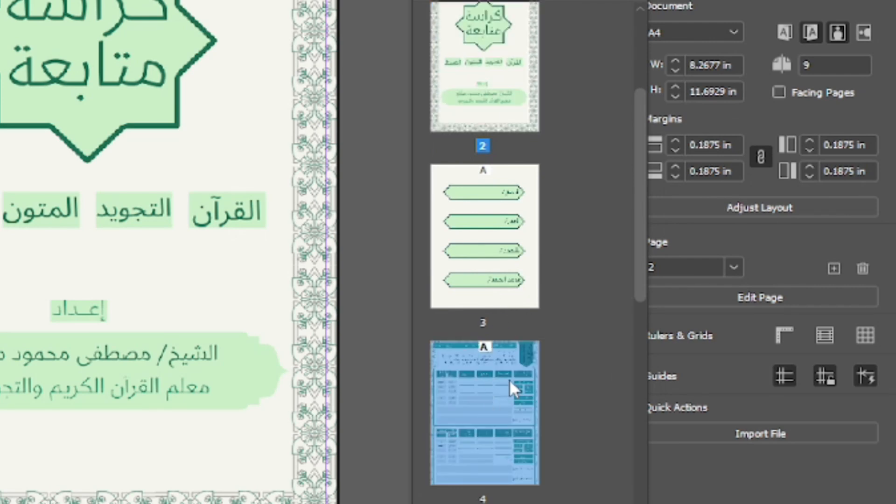
left_click_drag(510, 374, 552, 66)
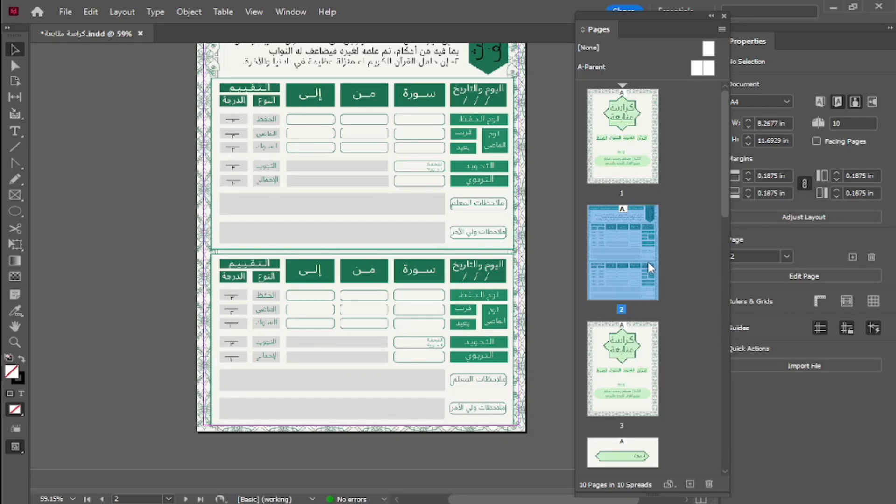
left_click_drag(724, 162, 726, 410)
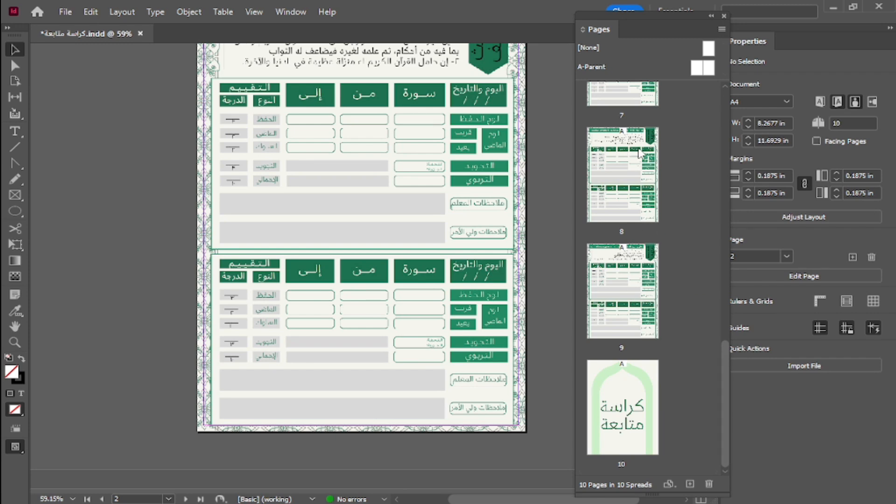
Set the page thumbnails' size to Large in the Pages panel's options.
left_click(722, 29)
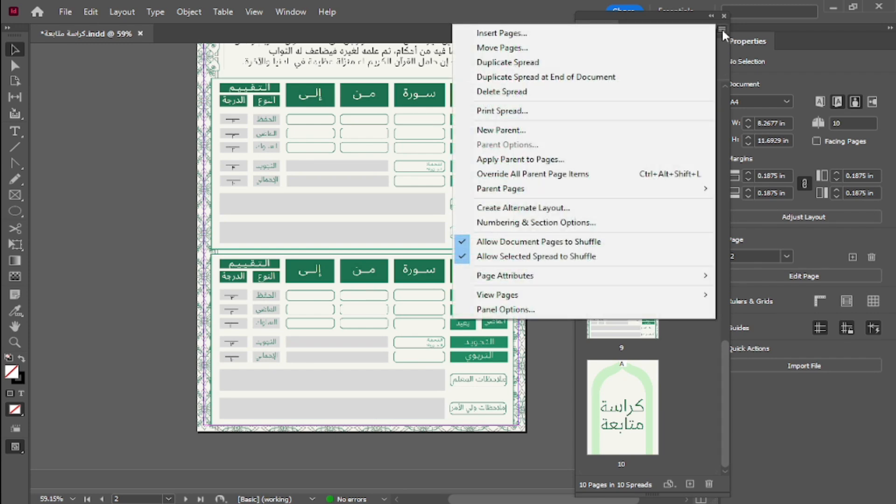
left_click(532, 311)
left_click(320, 136)
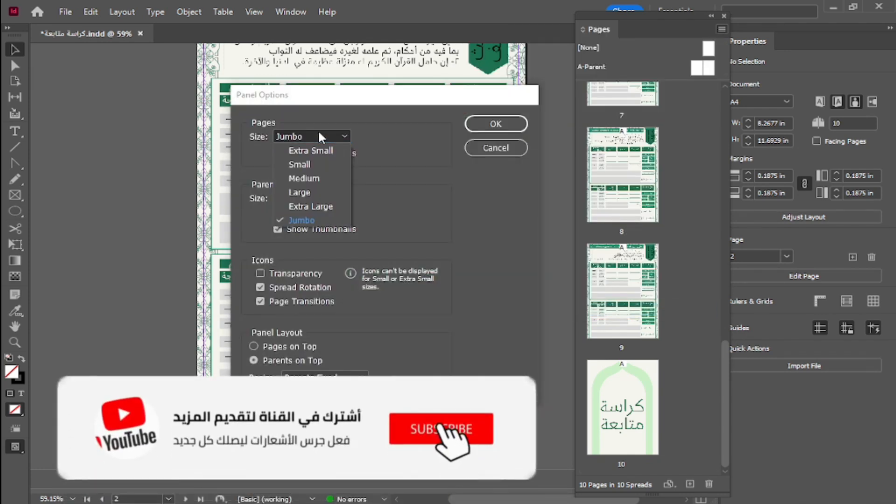
left_click(318, 192)
left_click(496, 123)
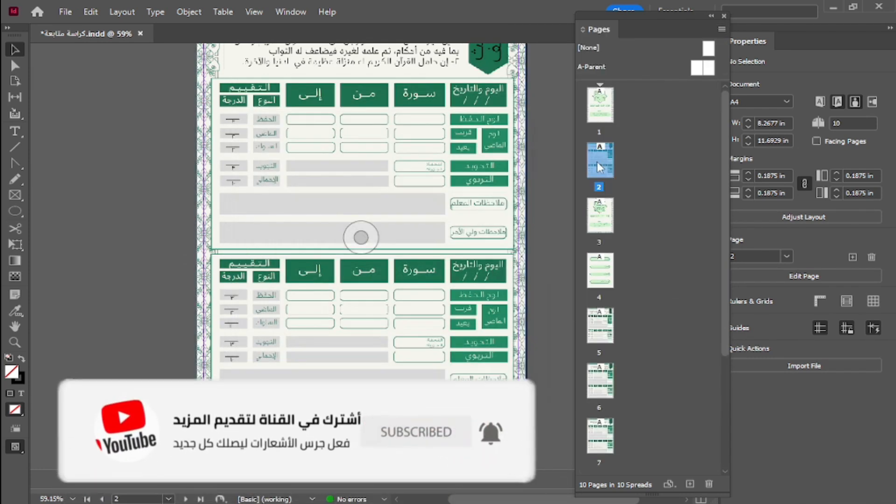
Look through the document's page thumbnails and turn on facing pages for the document.
left_click_drag(723, 119, 728, 275)
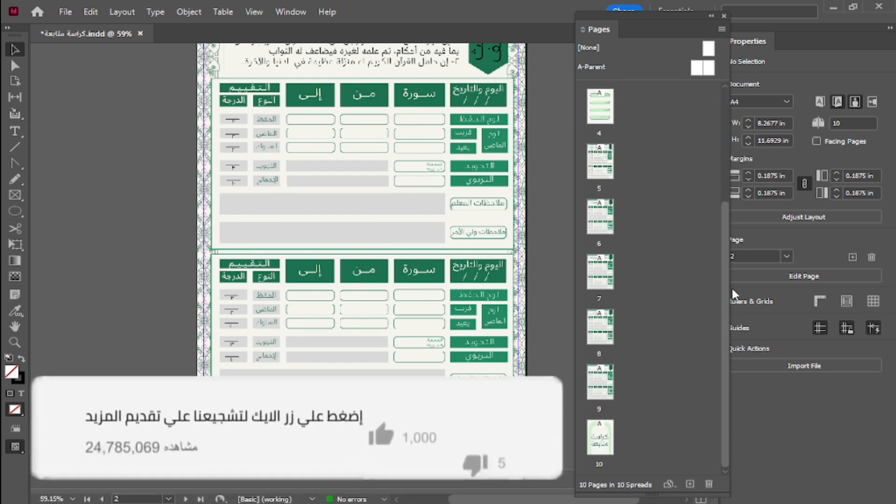
scroll(652, 188, "up", 5)
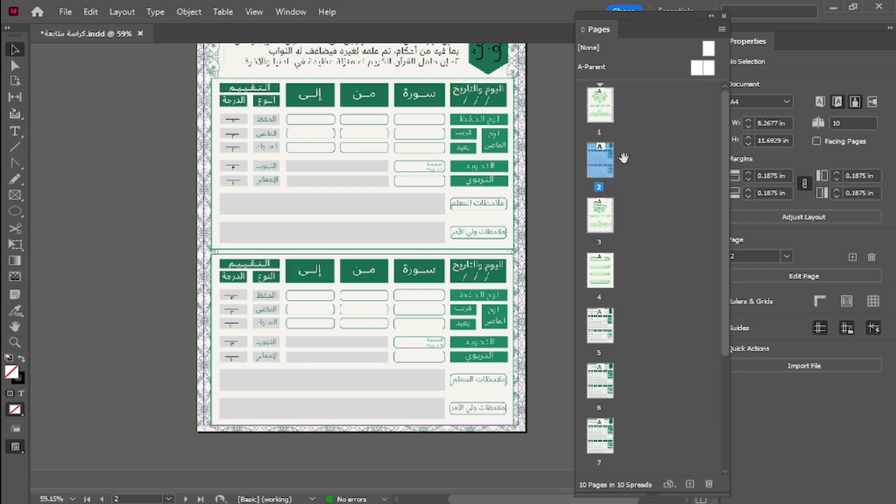
left_click(816, 140)
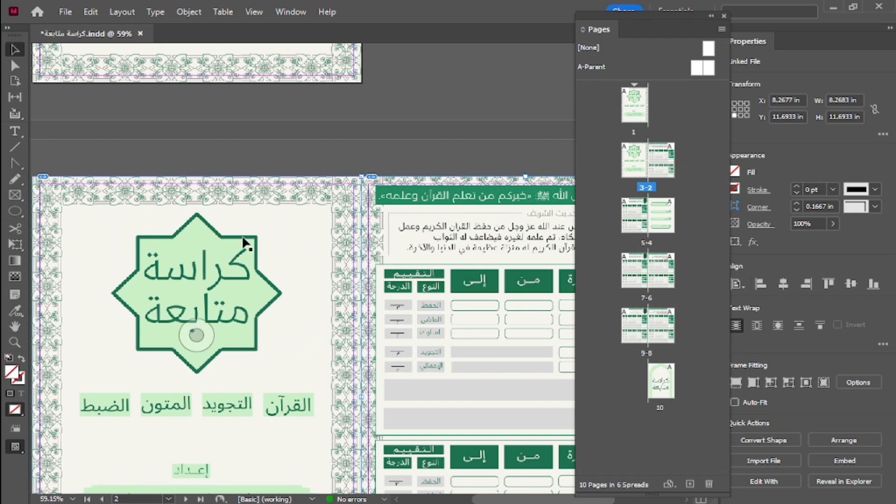
Arrange the Pages panel thumbnails horizontally and select pages 4 and 6 in that view.
left_click(721, 29)
mouse_move(508, 298)
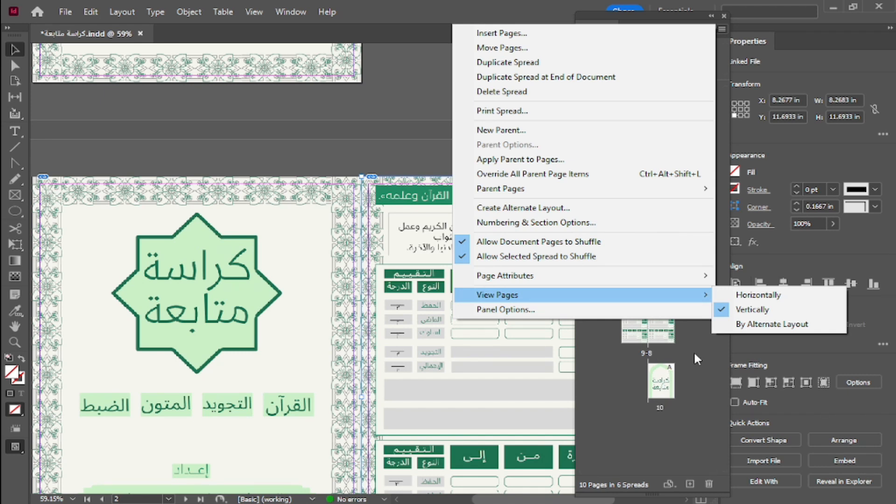
left_click(767, 295)
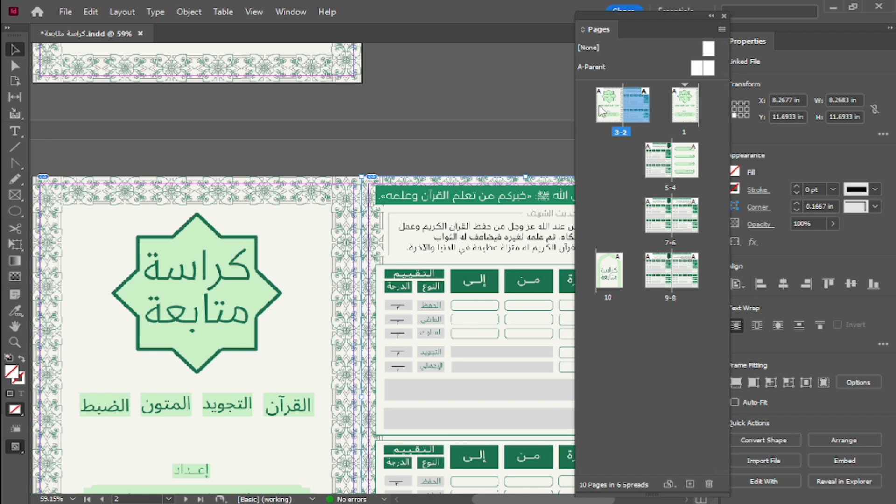
left_click(688, 168)
left_click(685, 219)
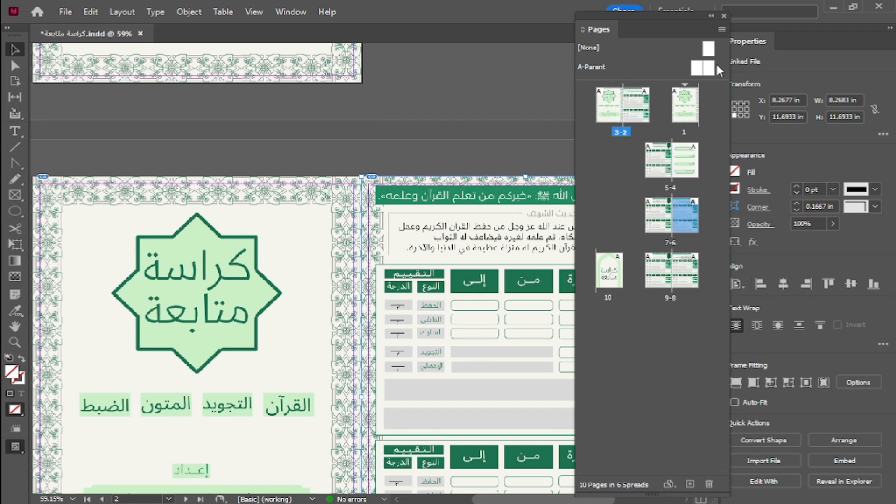
Switch the Pages panel's thumbnail arrangement to the vertical view.
left_click(721, 29)
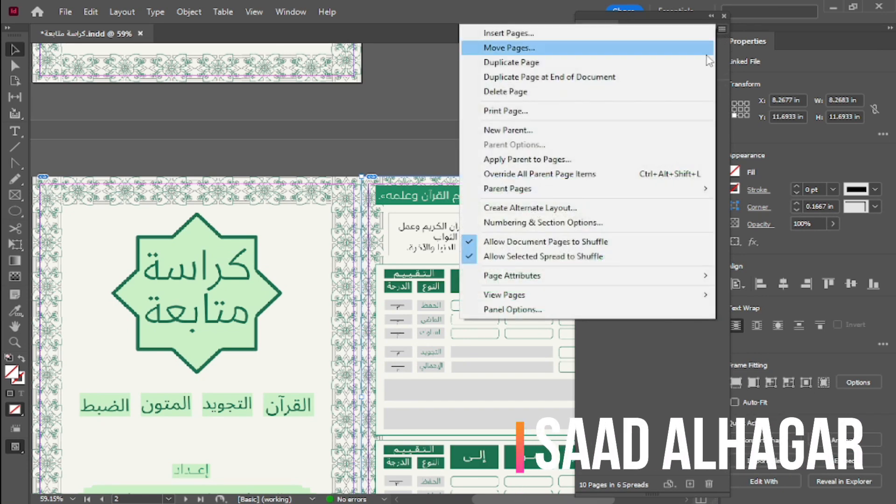
mouse_move(672, 298)
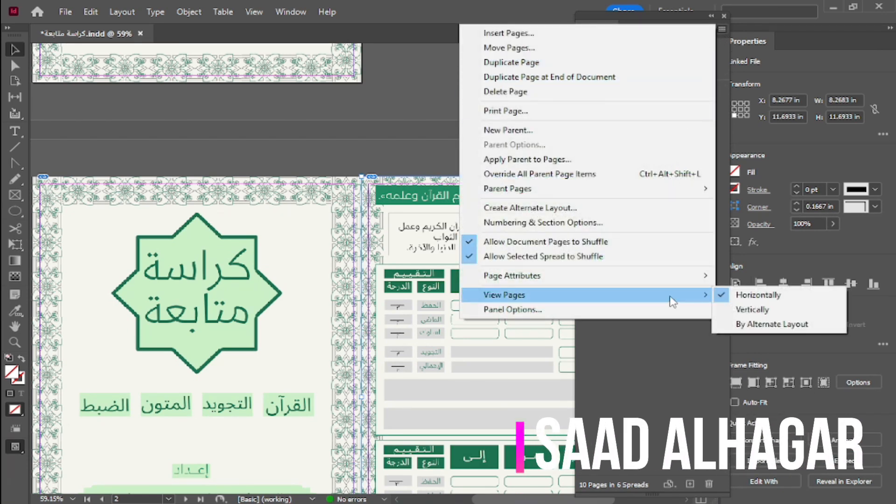
left_click(782, 310)
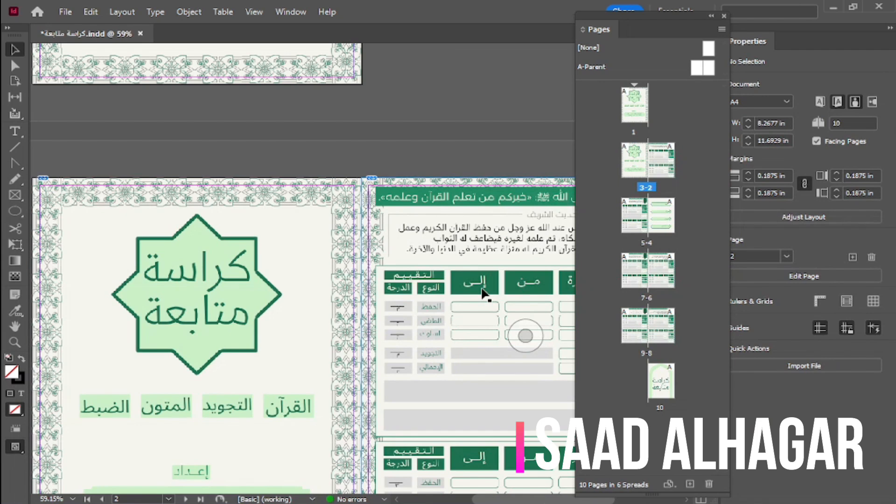
Dock the floating Pages panel in the same panel group as Properties.
scroll(483, 292, "down", 3)
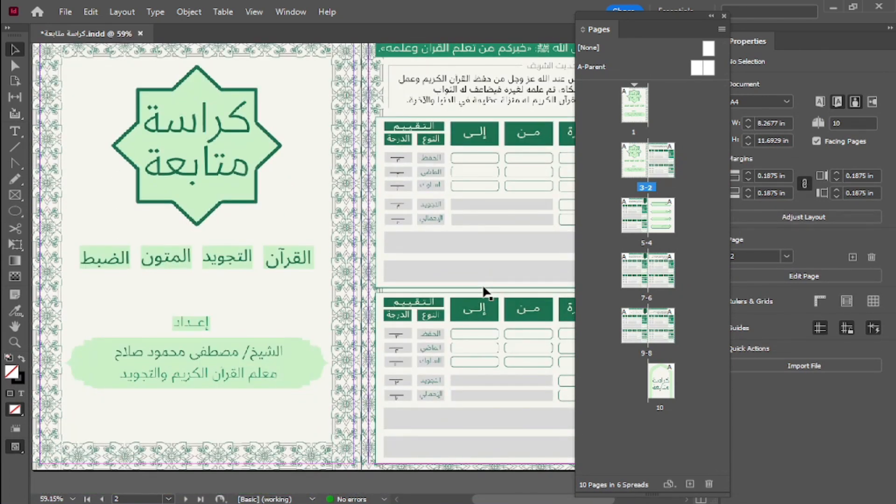
left_click_drag(672, 19, 840, 42)
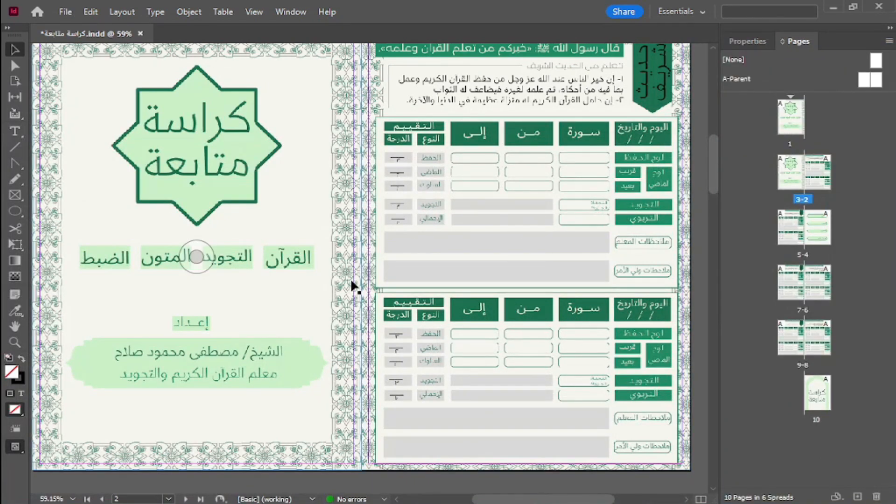
left_click(526, 257)
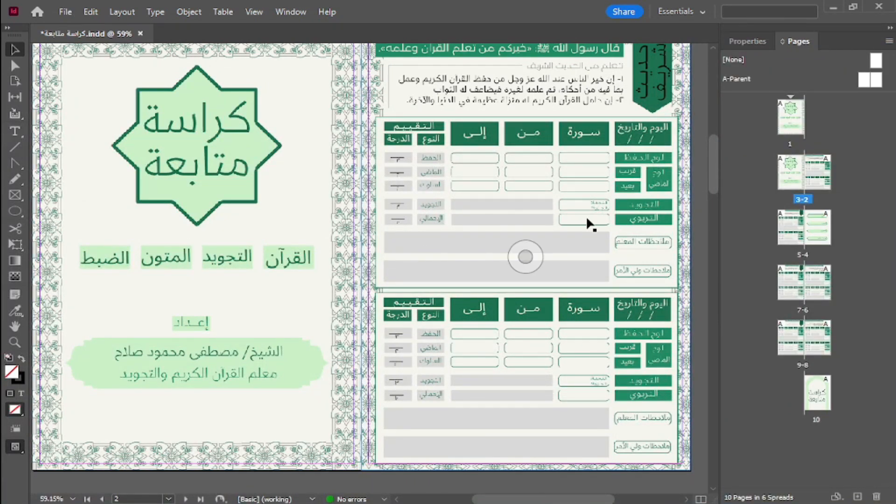